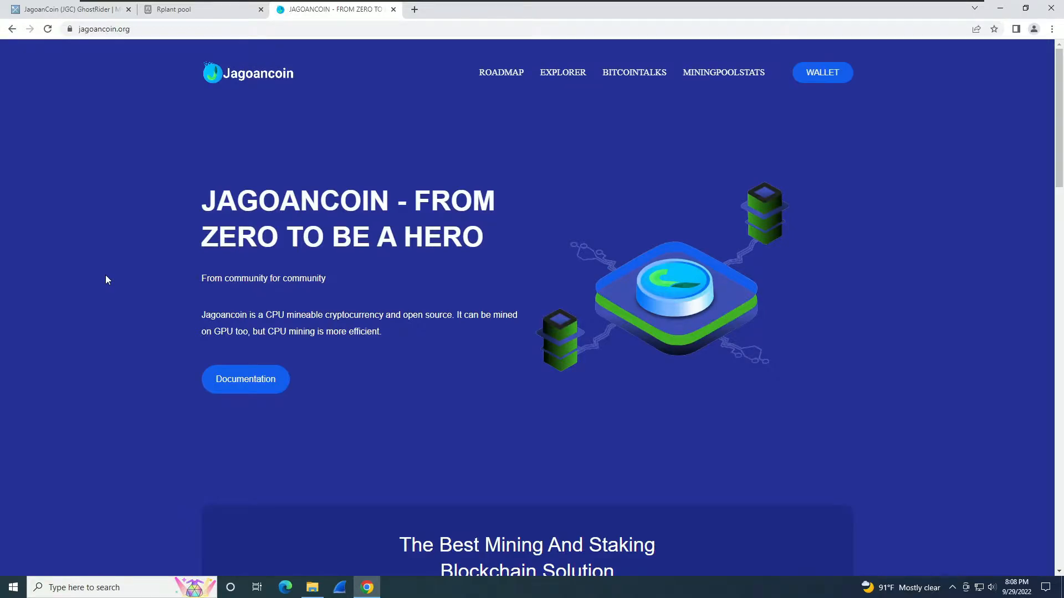
scroll(107, 280, "down", 5)
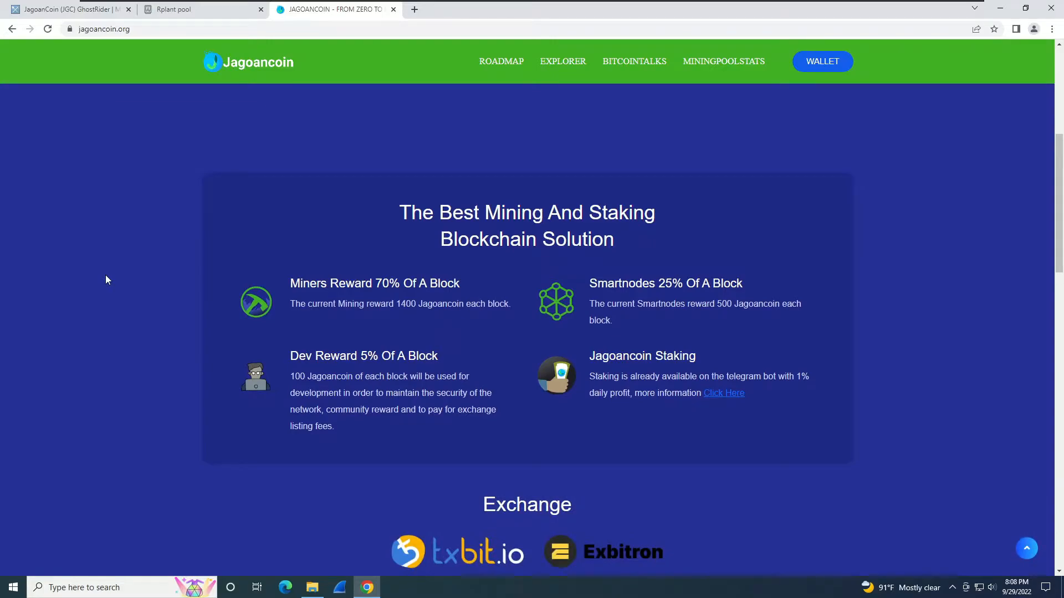
scroll(107, 280, "down", 8)
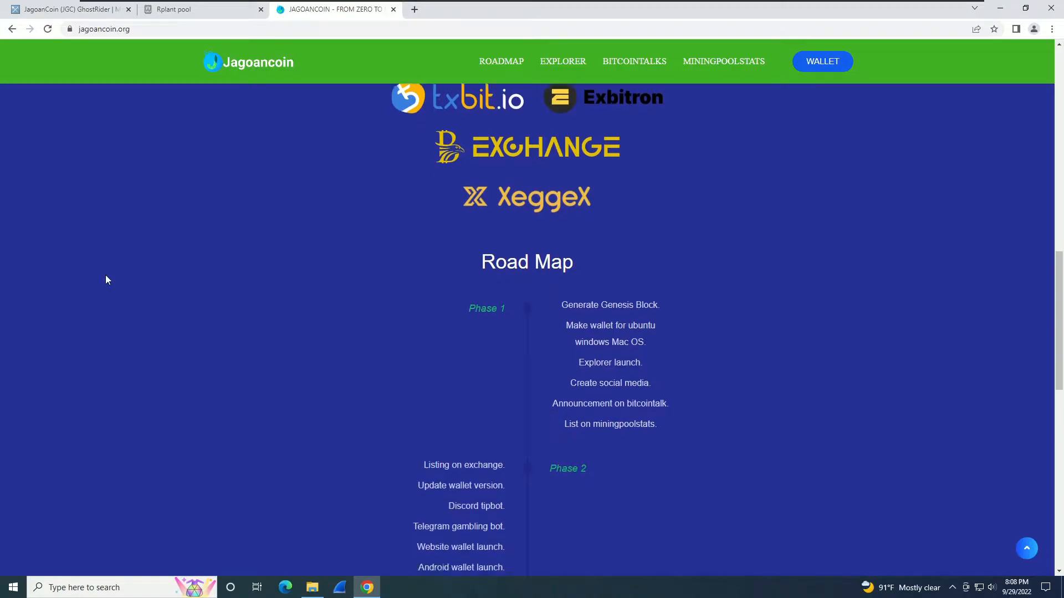
scroll(107, 280, "down", 4)
scroll(107, 280, "down", 3)
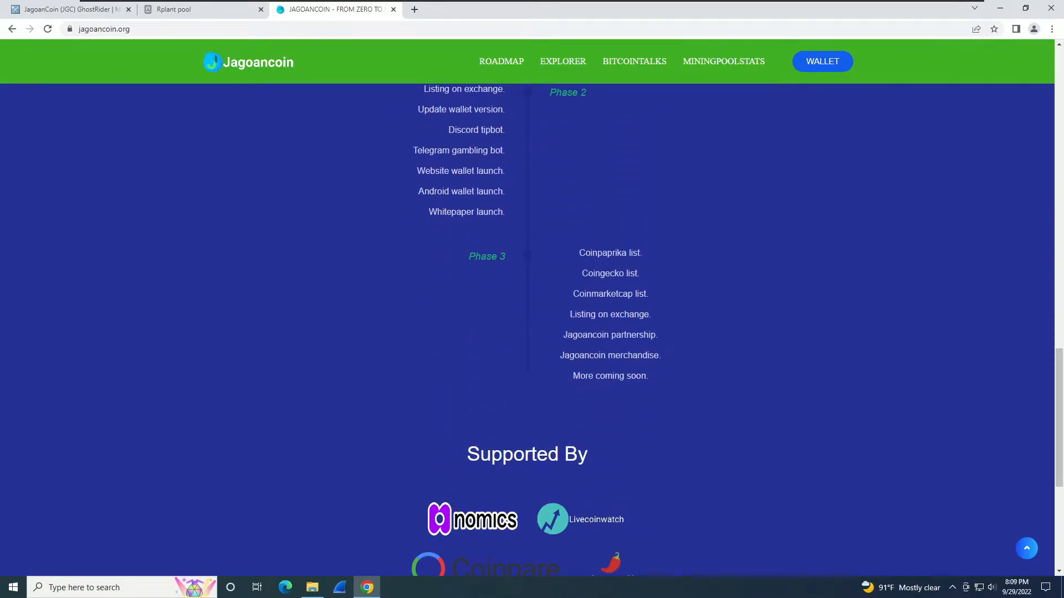
scroll(177, 321, "down", 4)
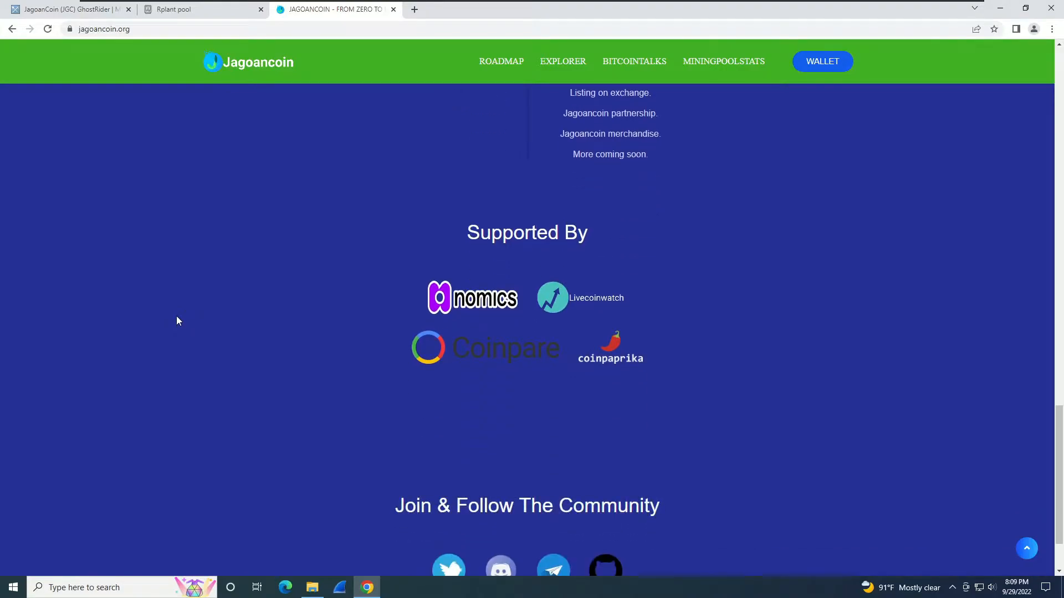
scroll(177, 321, "down", 2)
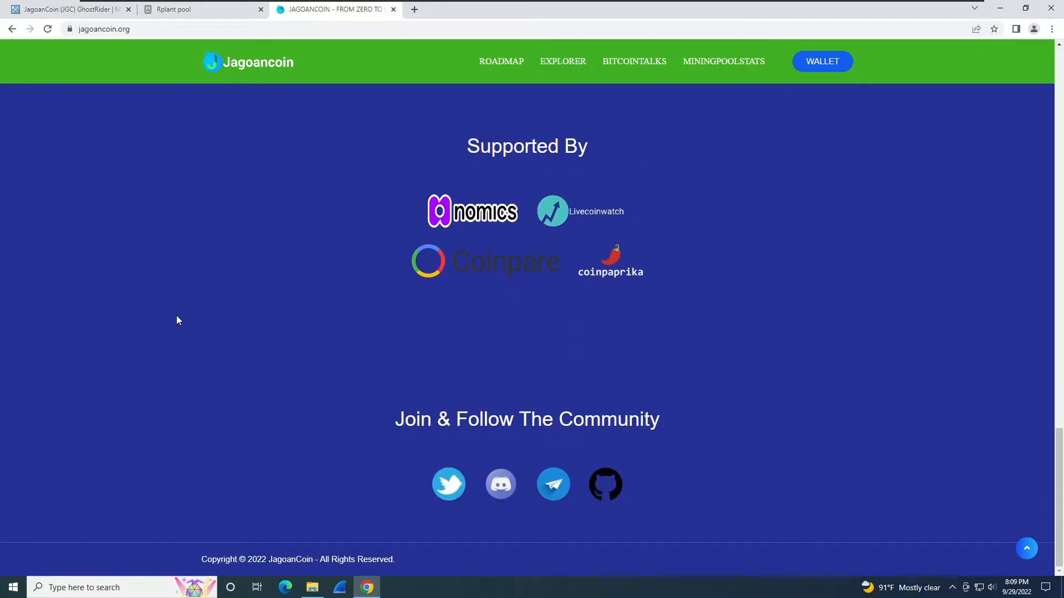
scroll(164, 322, "up", 15)
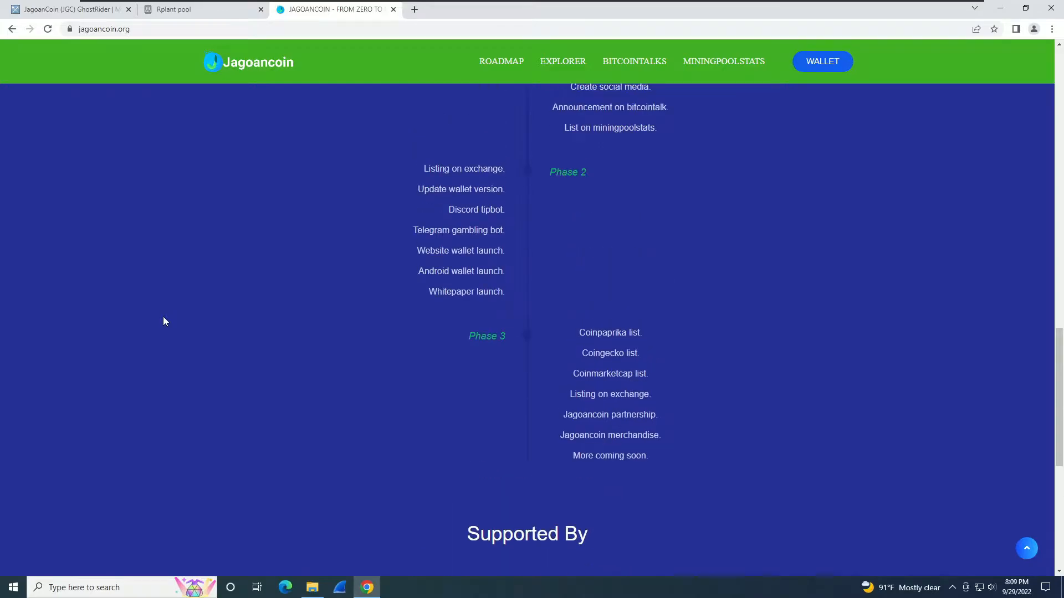
scroll(163, 317, "up", 10)
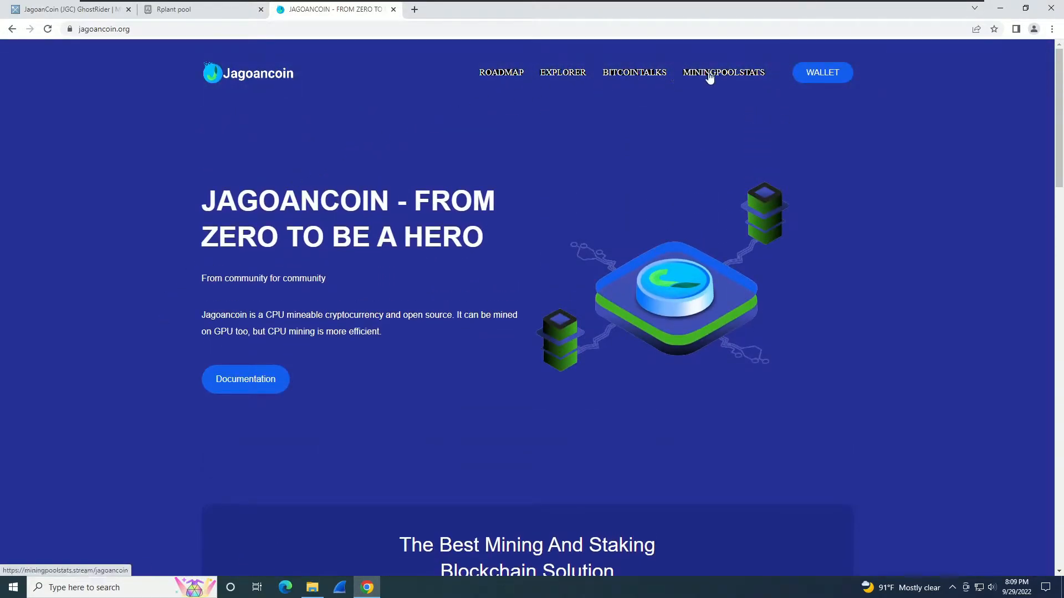
Switch to the Rplant pool tab and scroll down to the JGC pool's Miner config section.
left_click(170, 10)
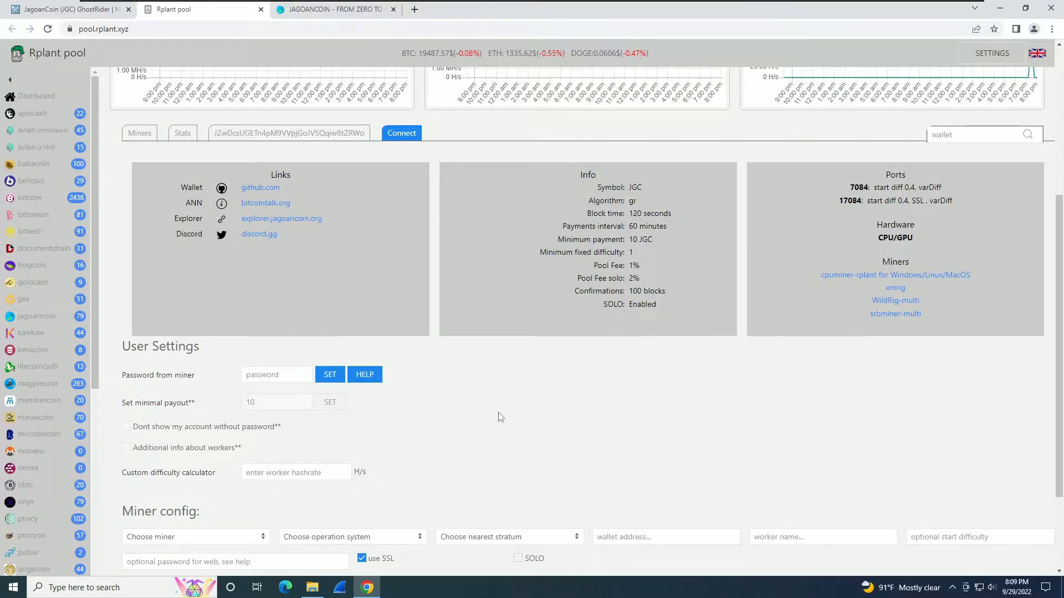
scroll(498, 418, "down", 2)
Select xmrig as the miner in the JGC pool's miner config.
left_click(190, 427)
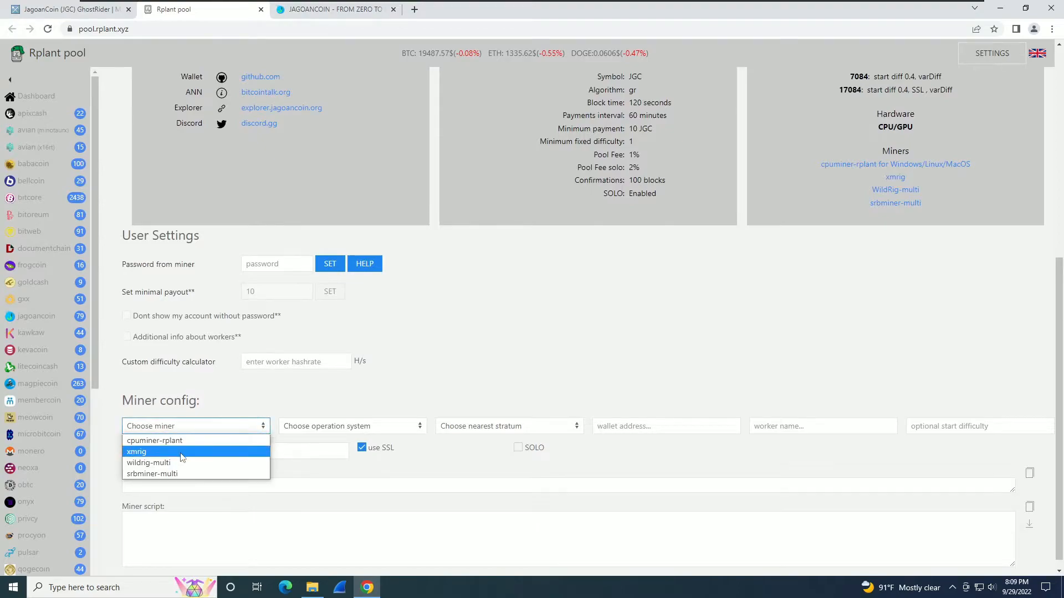
left_click(166, 452)
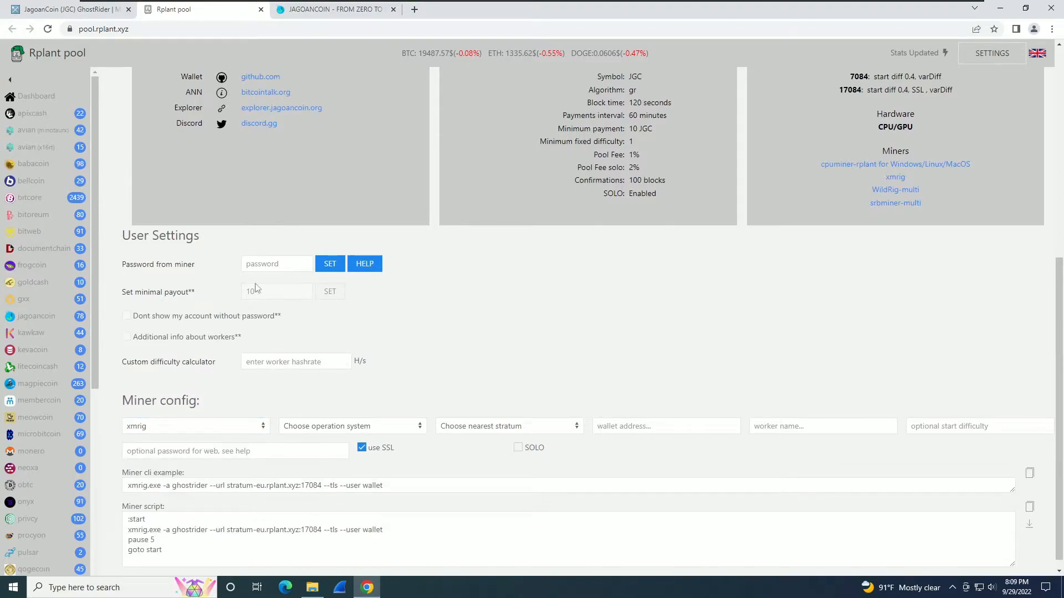
scroll(294, 187, "up", 2)
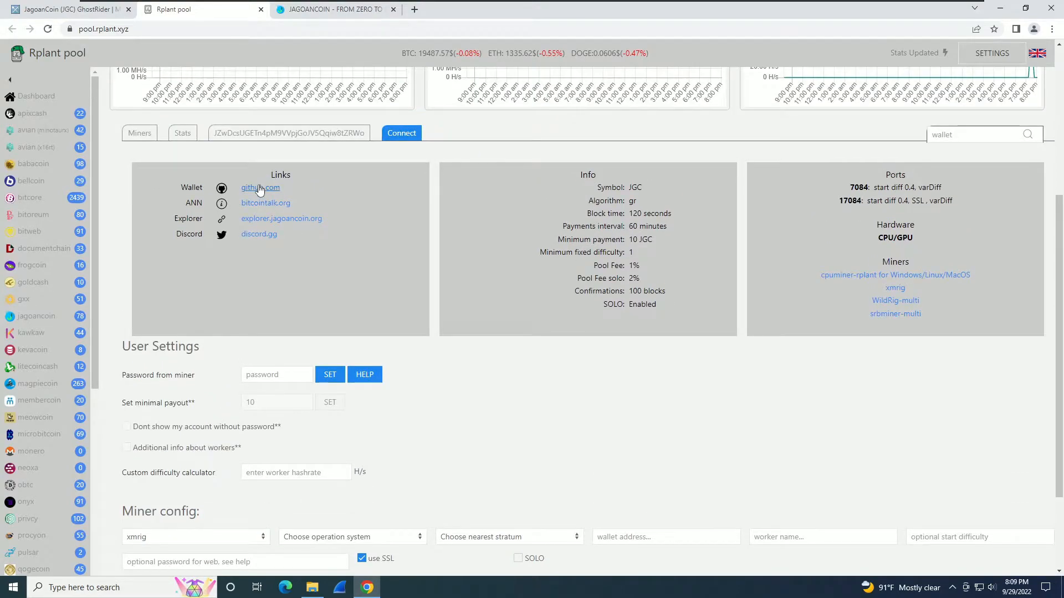
Open the wallet's GitHub releases in a new tab, download jagoancoin-win-1.1.1.2.zip, and view Downloads.
right_click(259, 189)
left_click(277, 195)
left_click(438, 10)
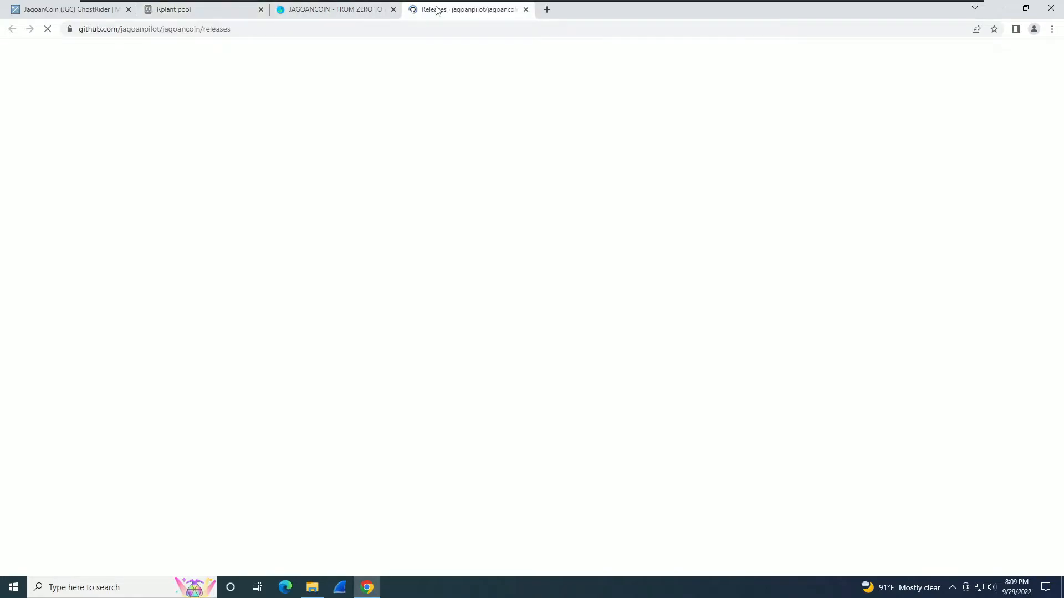
scroll(211, 382, "down", 1)
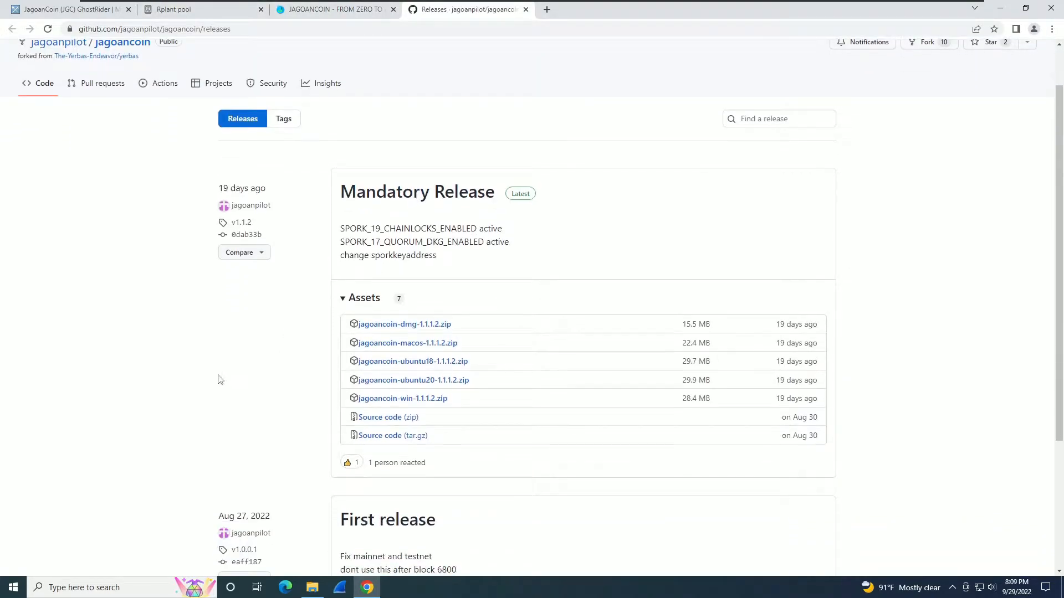
left_click(382, 399)
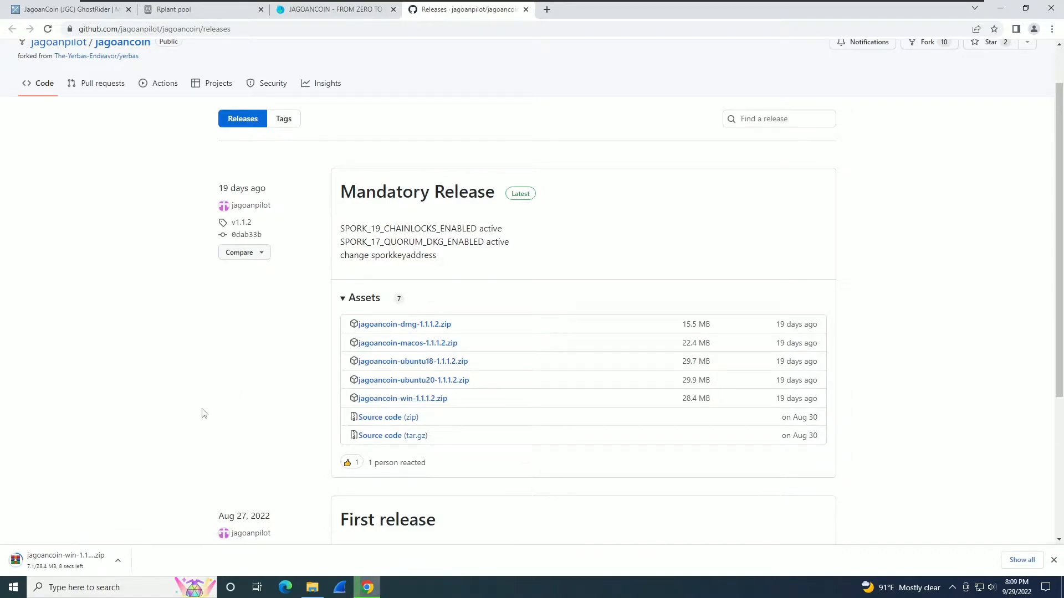
left_click(312, 587)
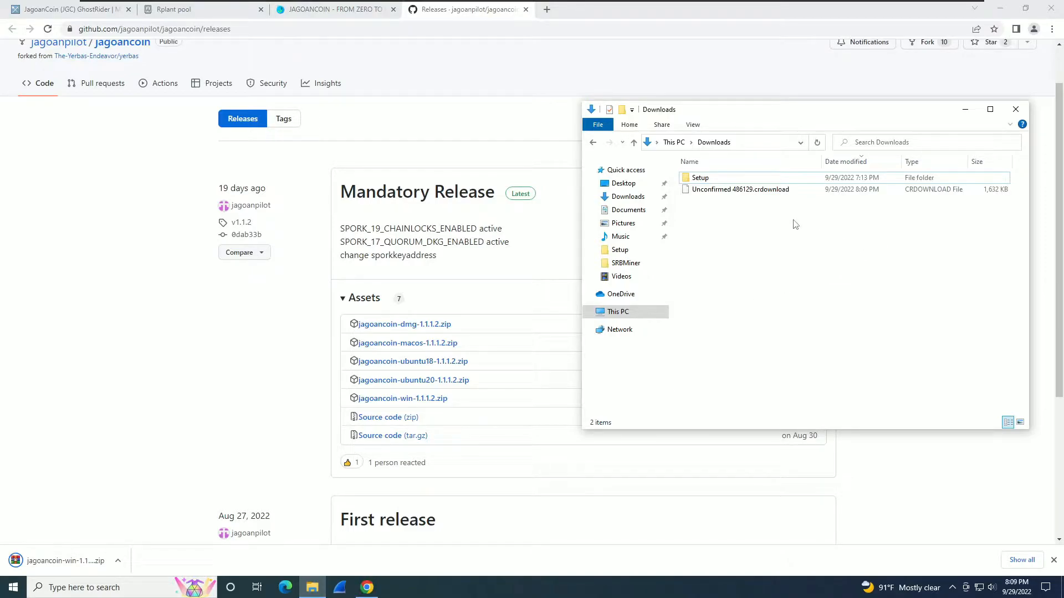
Extract jagoancoin-win-1.1.1.2.zip, extract its inner zip in place, and delete the inner zip.
right_click(741, 191)
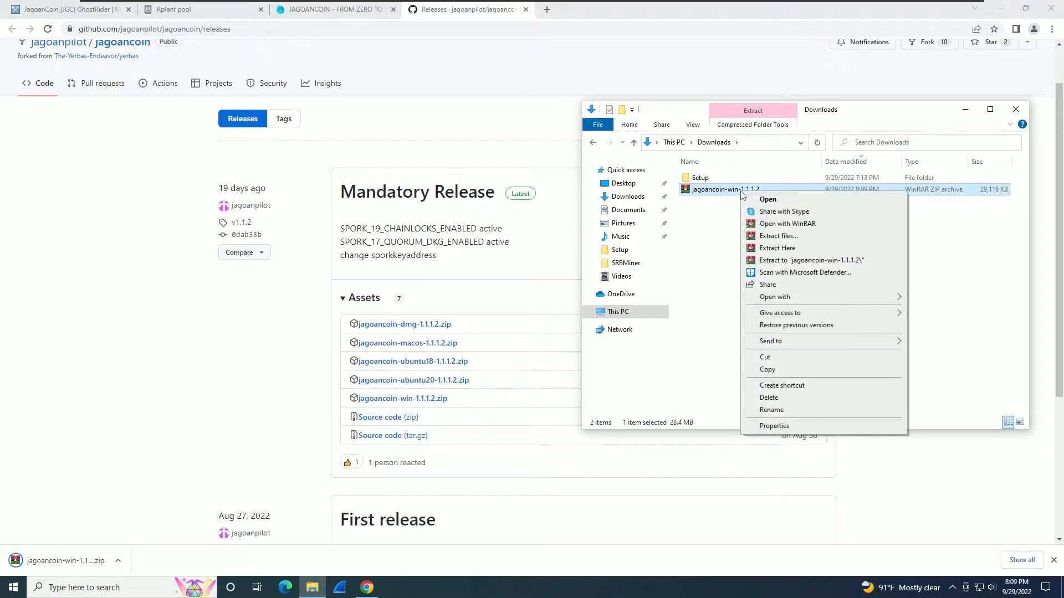
left_click(785, 248)
left_click(713, 204)
double_click(713, 203)
right_click(709, 190)
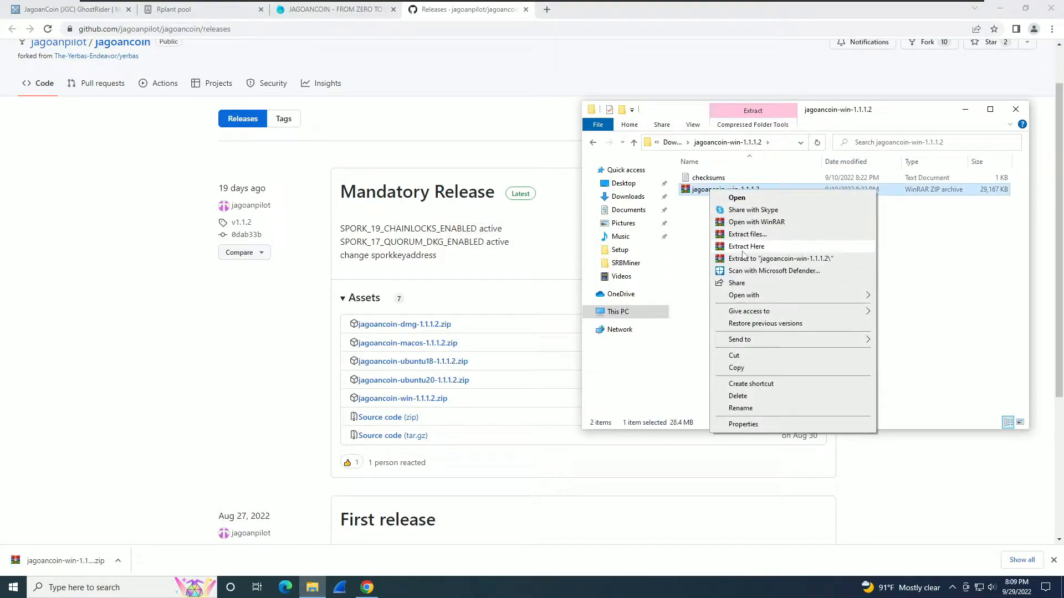
left_click(743, 249)
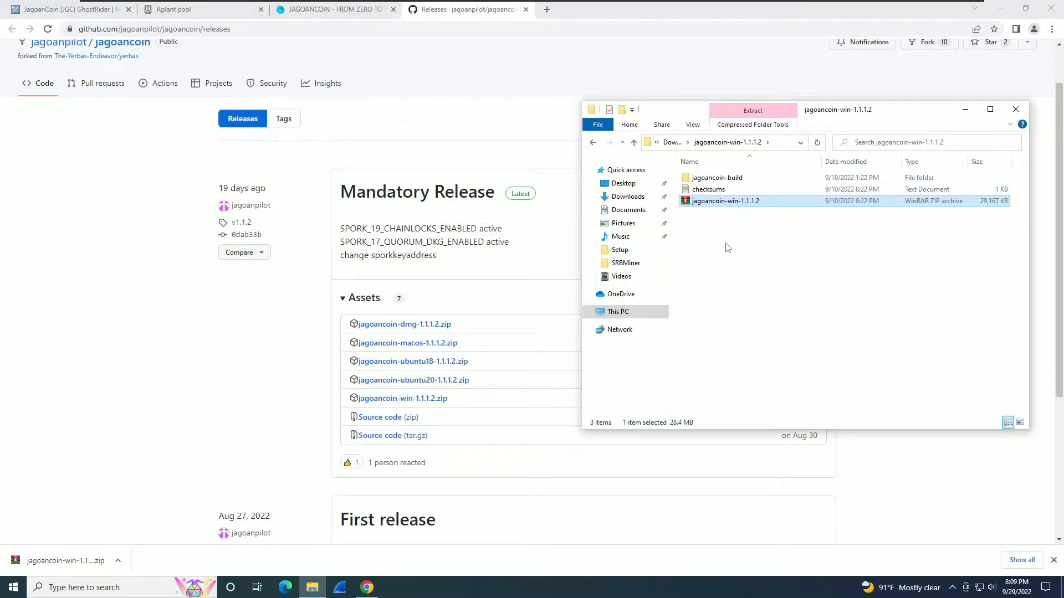
key("Delete")
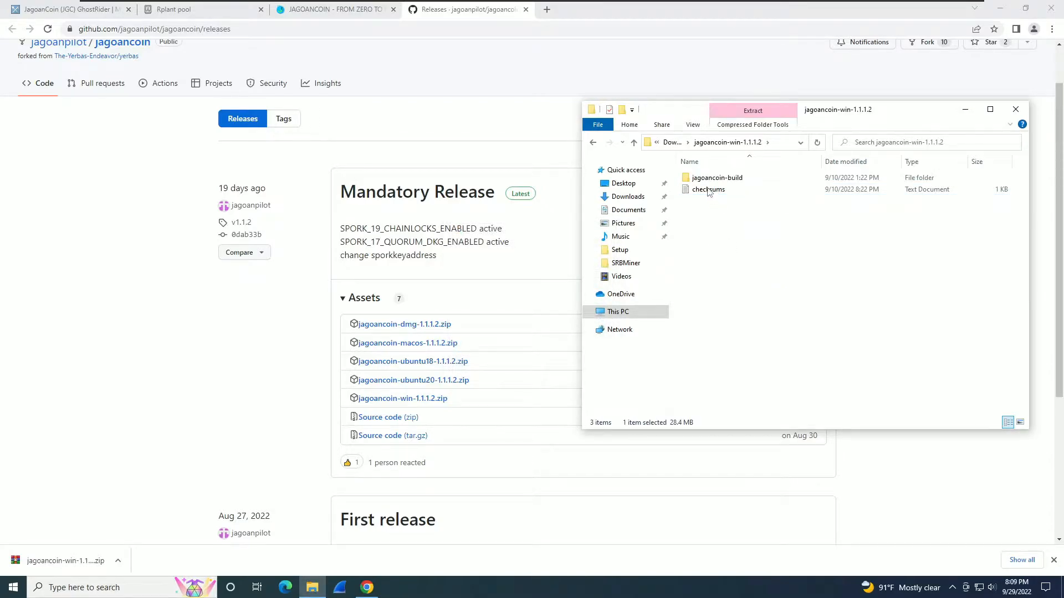
Move the jagoancoin-build files up, replacing checksums, delete the empty folder, and launch jagoancoin-qt.
double_click(715, 178)
key("ctrl+a")
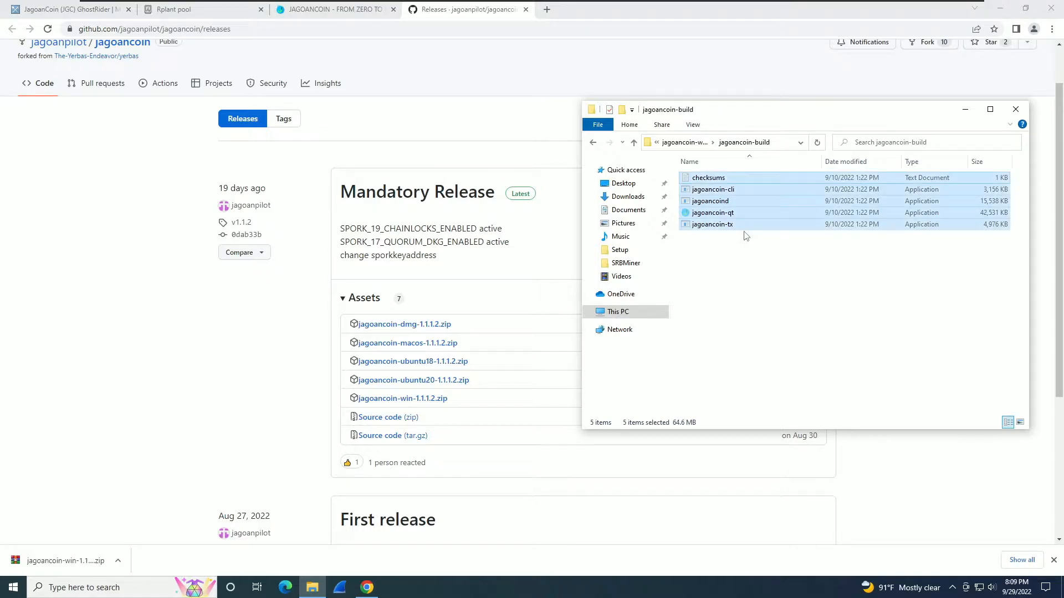
left_click(685, 142)
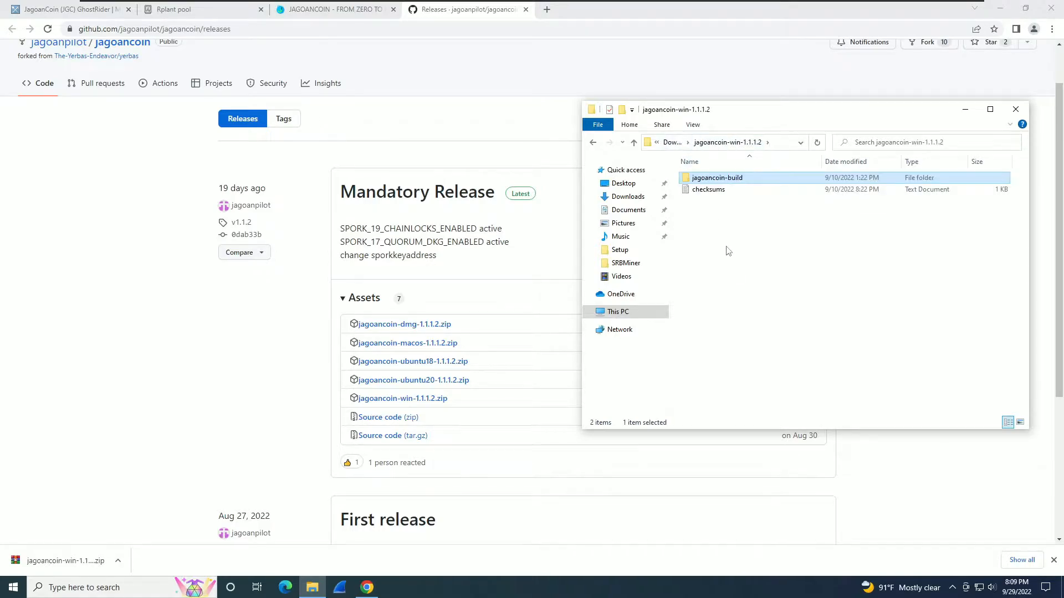
right_click(727, 247)
left_click(754, 323)
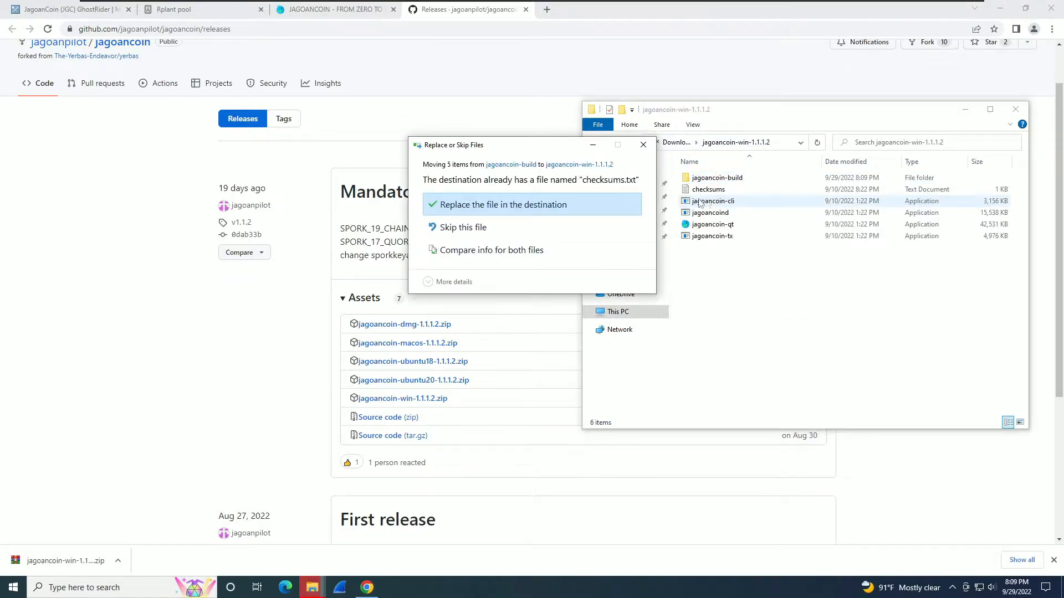
left_click(584, 204)
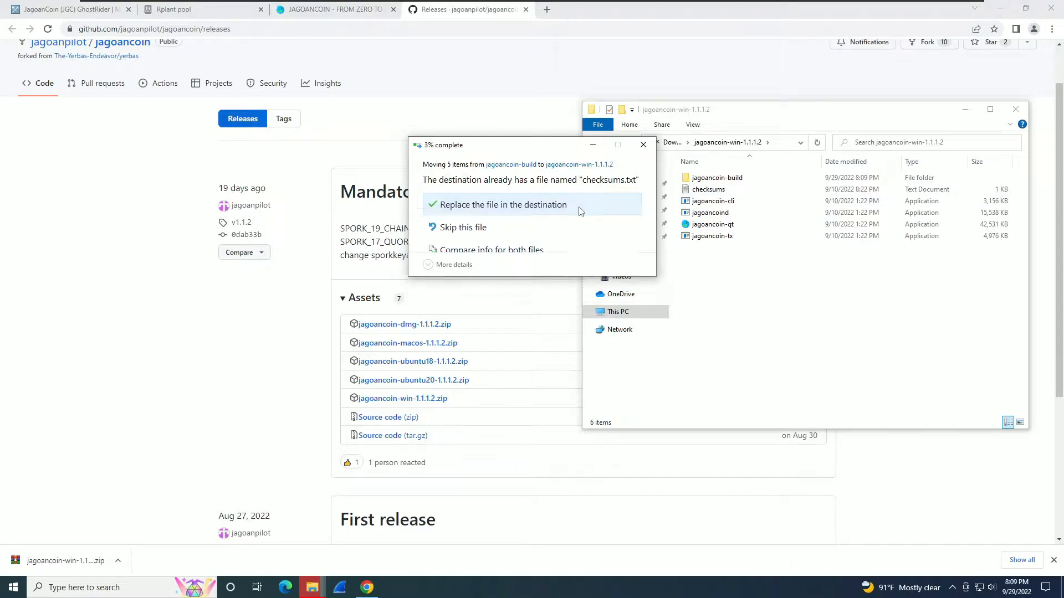
left_click(701, 184)
key("Delete")
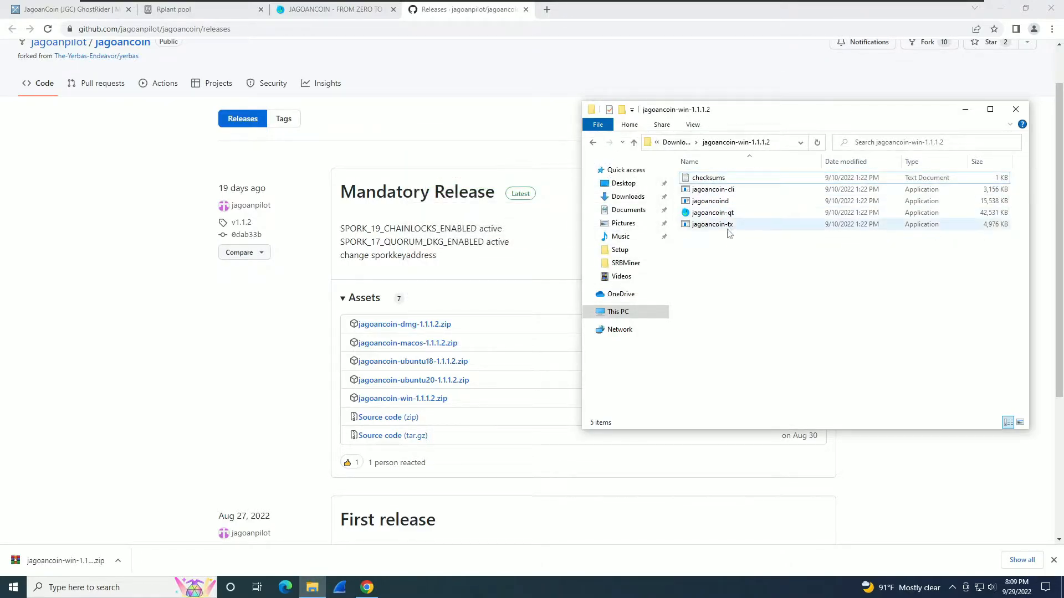
double_click(710, 216)
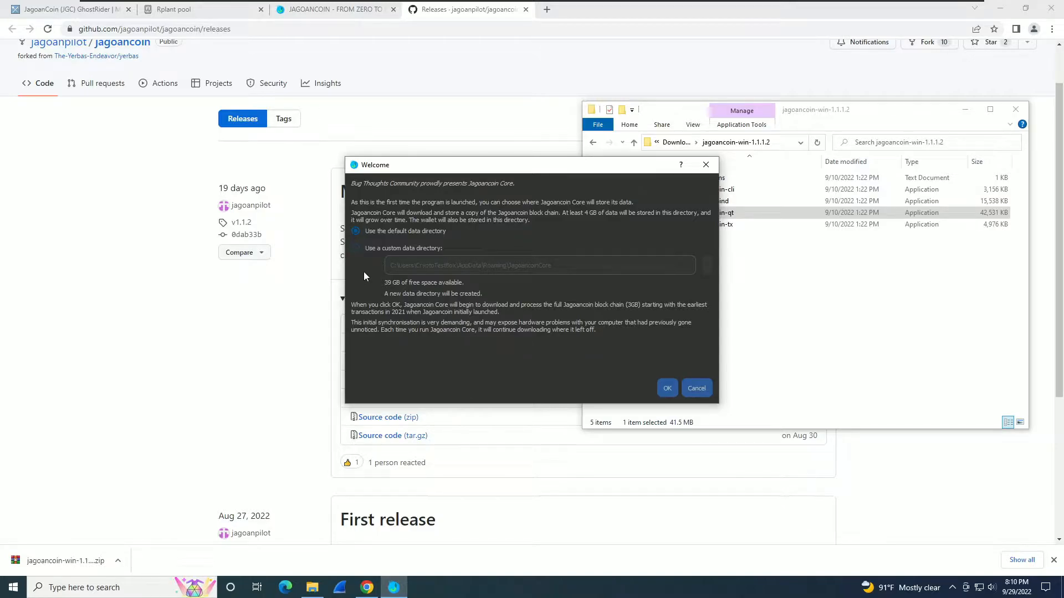
Accept the default data directory, allow Jagoancoin Core through the firewall, and return to Chrome.
left_click(666, 384)
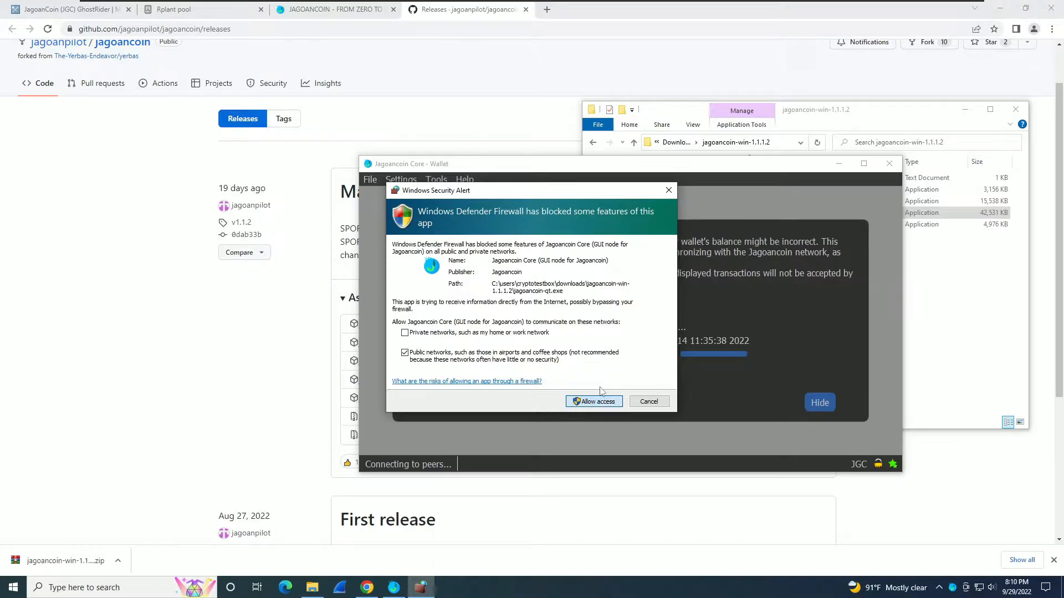
left_click(605, 403)
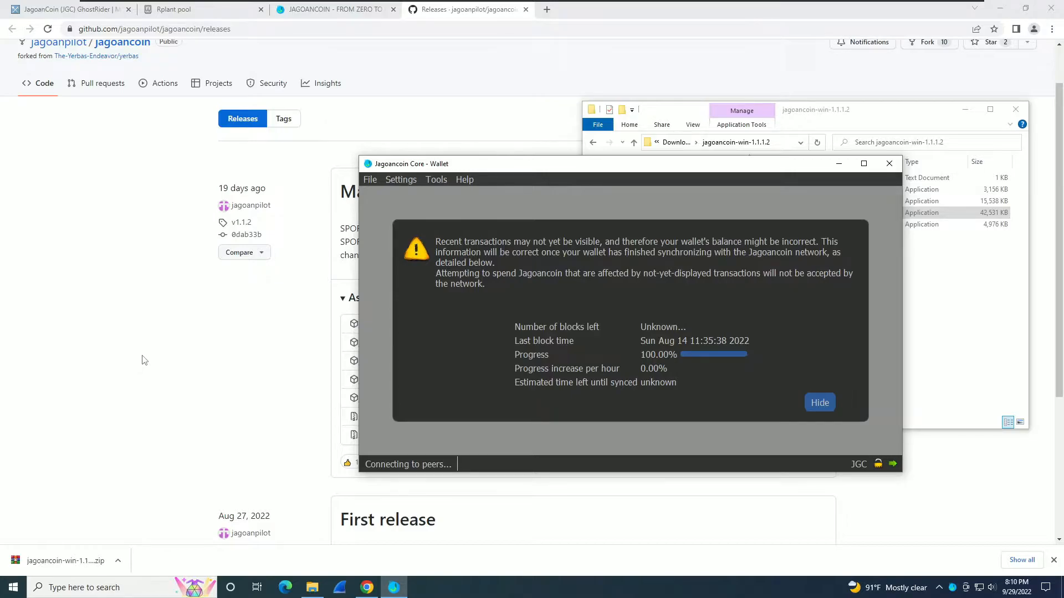
left_click(172, 316)
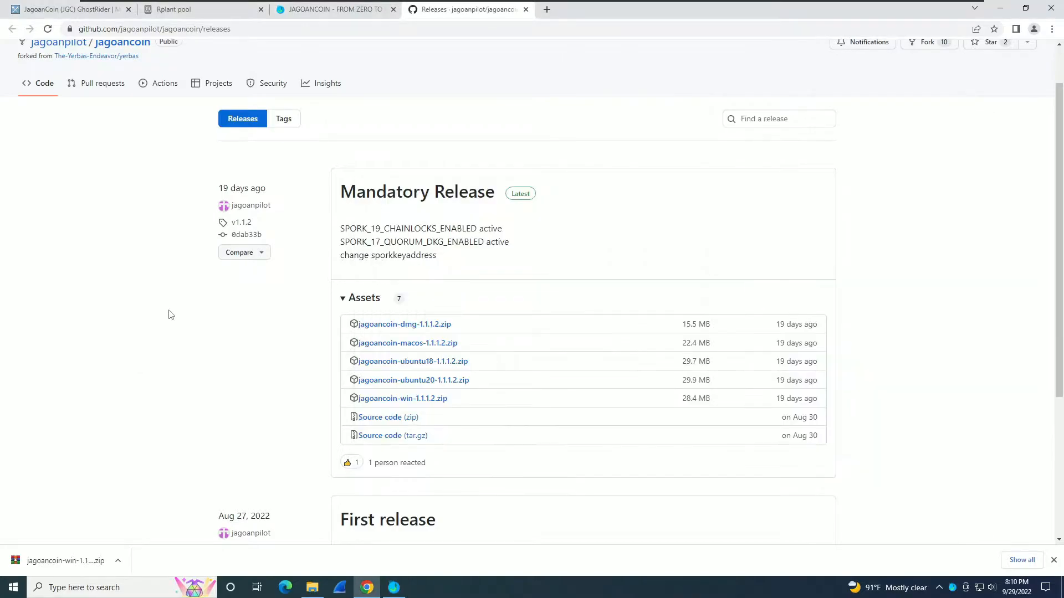
Open virustotal.com in a new tab and upload the Jagoancoin zip from Downloads for scanning.
left_click(546, 10)
type("vir")
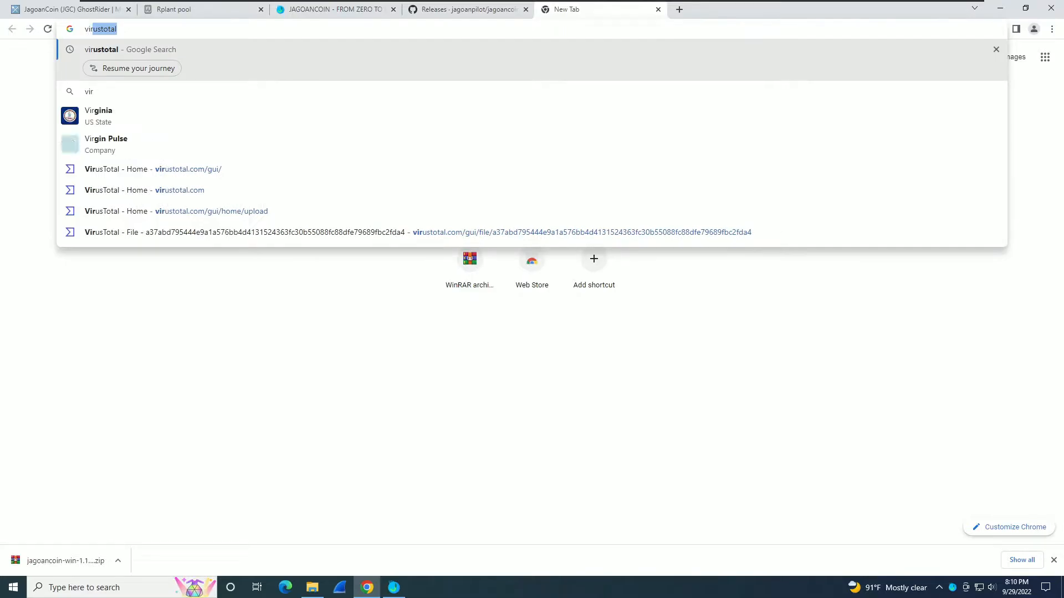
type("ustotal")
left_click(422, 176)
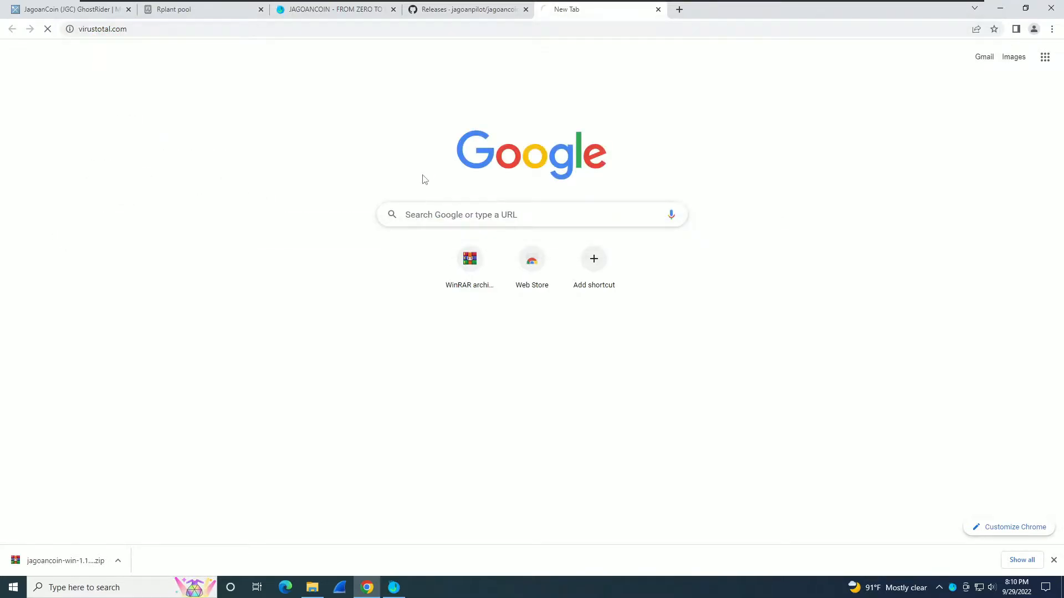
left_click(312, 587)
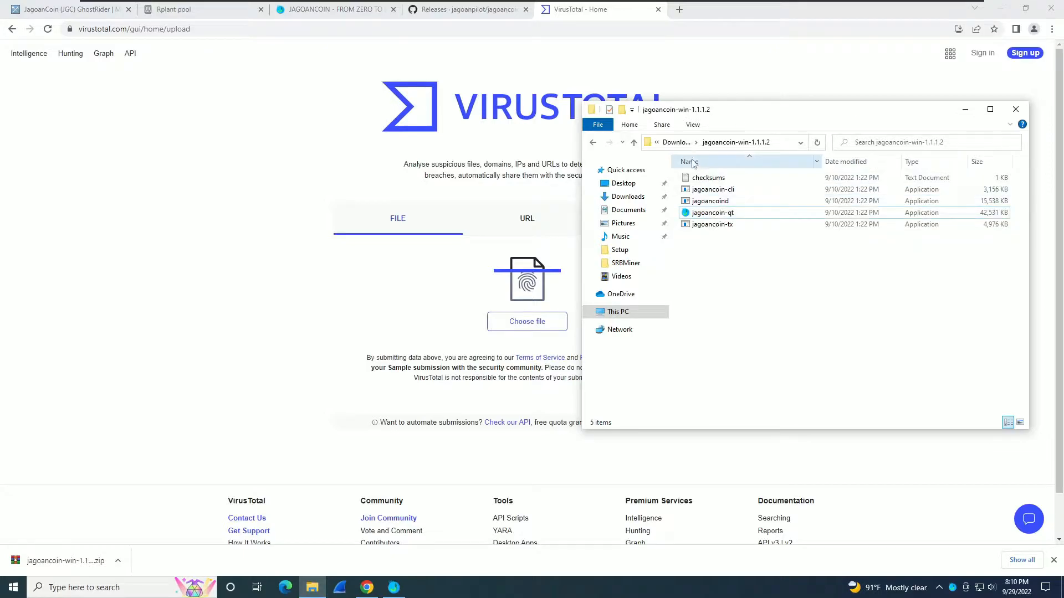
left_click(677, 142)
left_click_drag(720, 177, 481, 305)
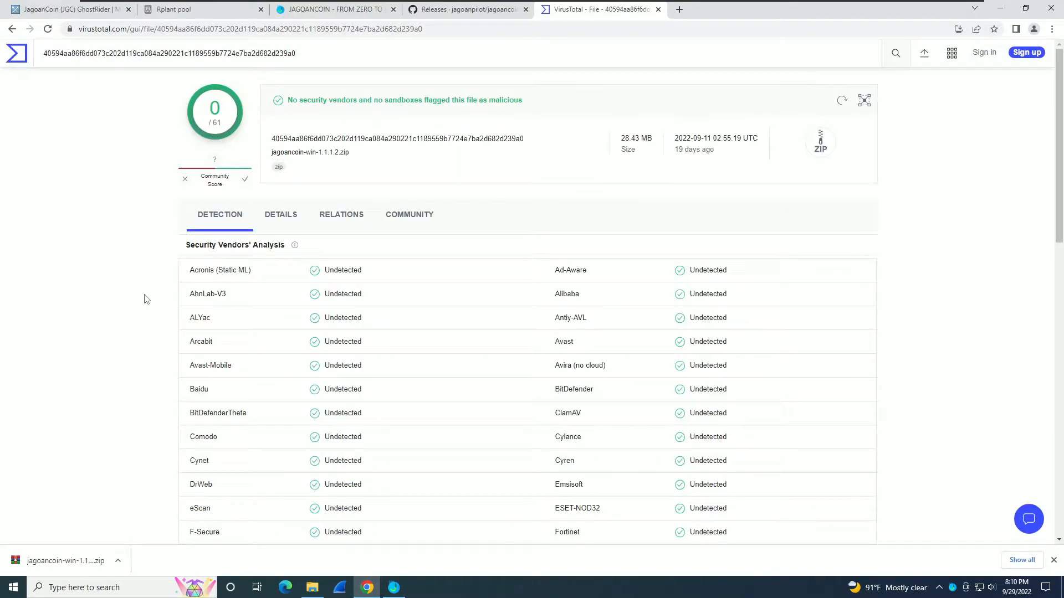
left_click(15, 59)
Upload jagoancoin-qt and jagoancoin-tx from the extracted folder to VirusTotal for scanning.
left_click(312, 588)
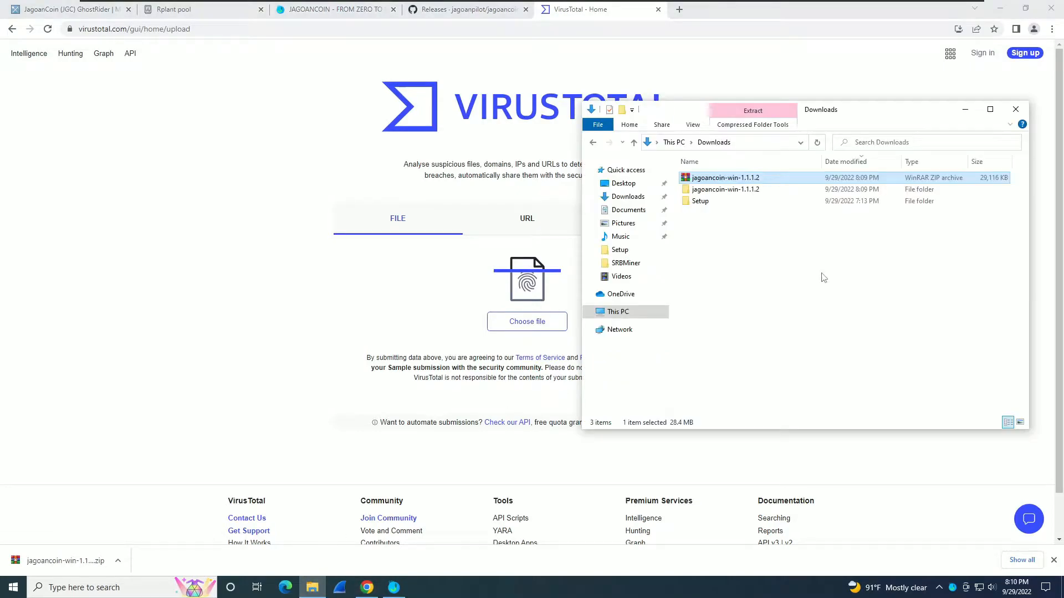
double_click(721, 190)
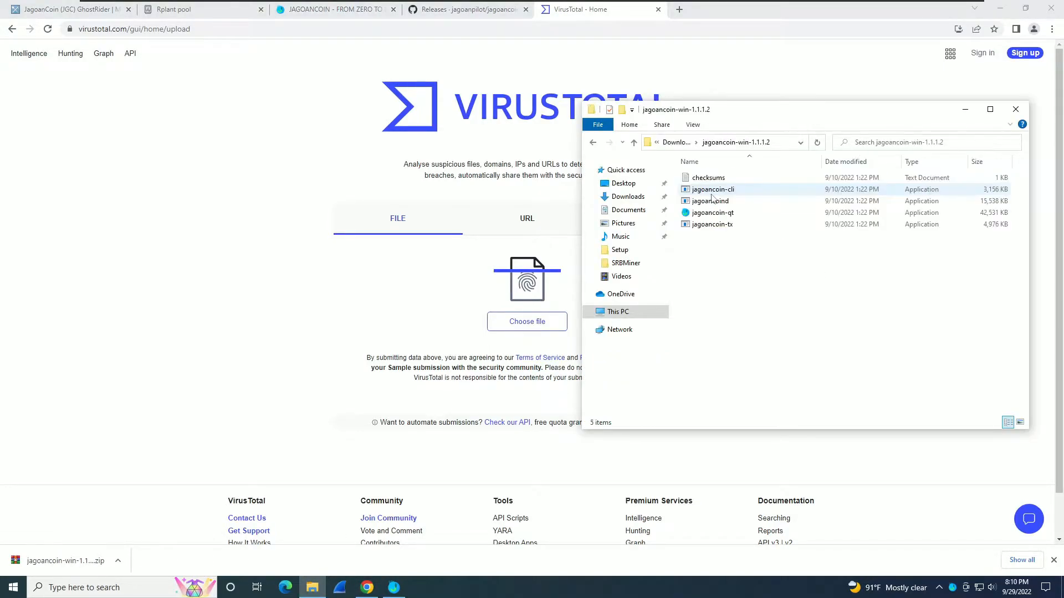
left_click(706, 214)
left_click_drag(706, 215, 500, 327)
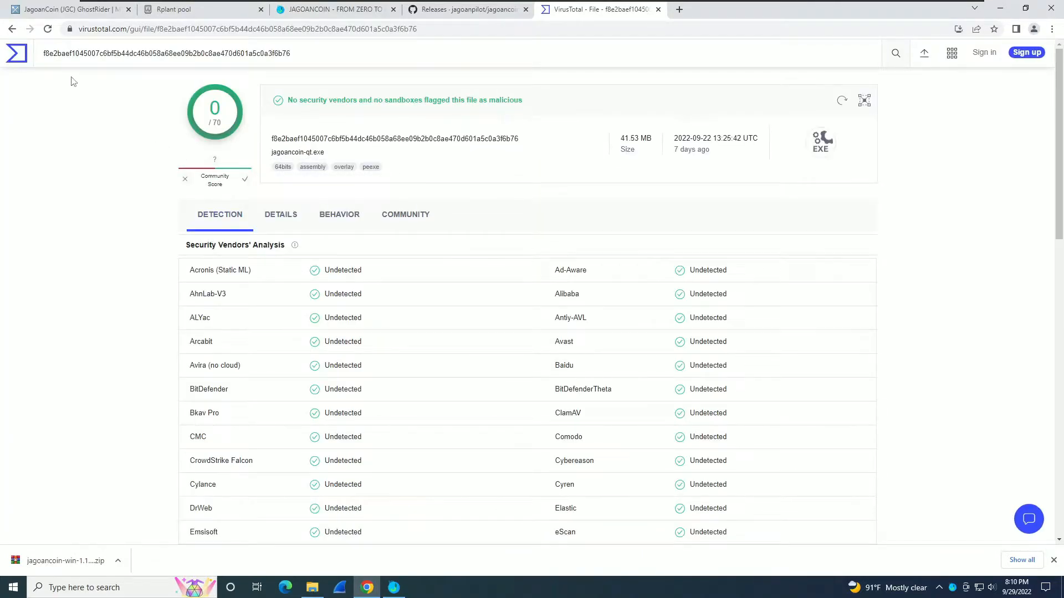
left_click(16, 53)
left_click(311, 587)
left_click(715, 226)
left_click_drag(713, 237, 554, 302)
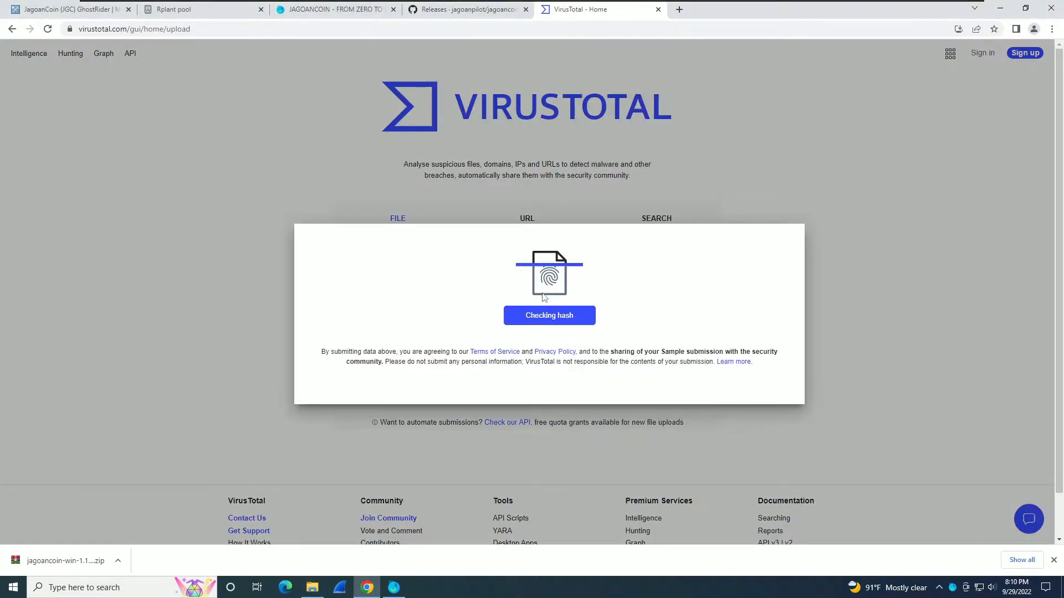
left_click(16, 53)
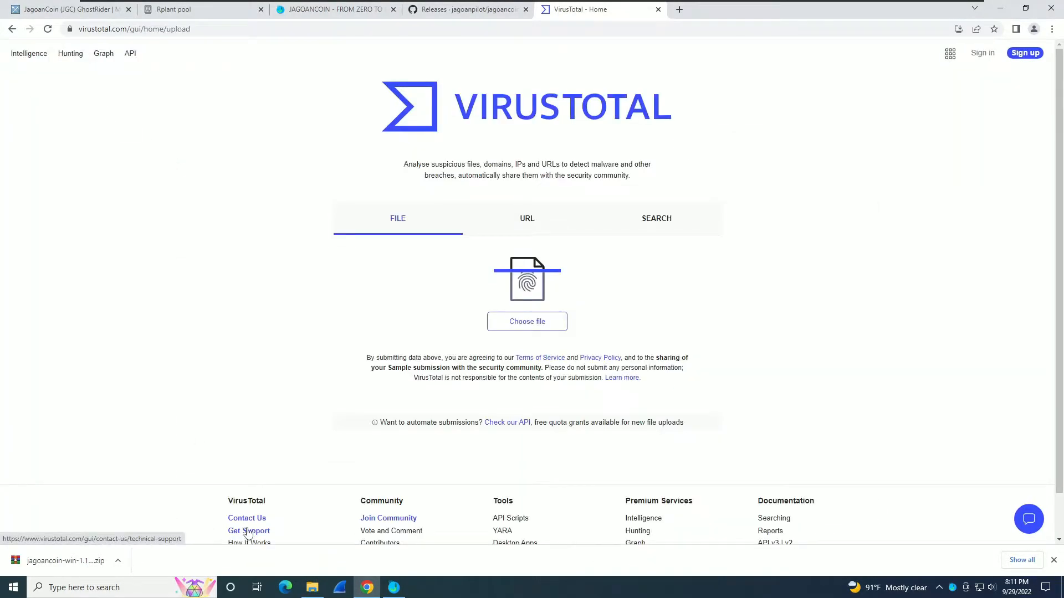
Upload jagoancoind and jagoancoin-cli to VirusTotal; jagoancoind is flagged by 2 of 71 vendors.
left_click(313, 586)
left_click_drag(712, 201, 480, 288)
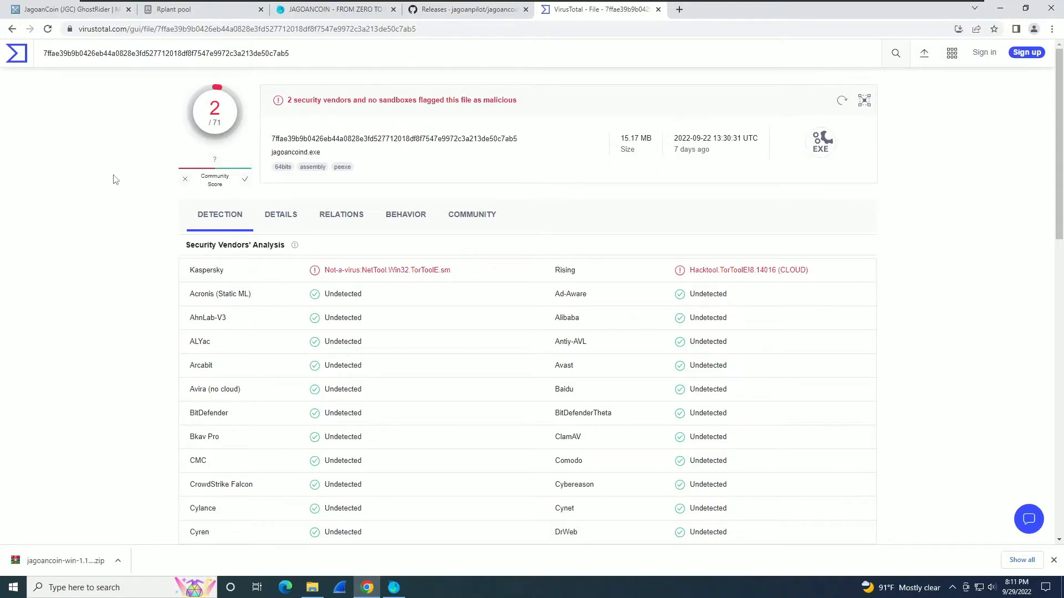
left_click(17, 55)
left_click(323, 580)
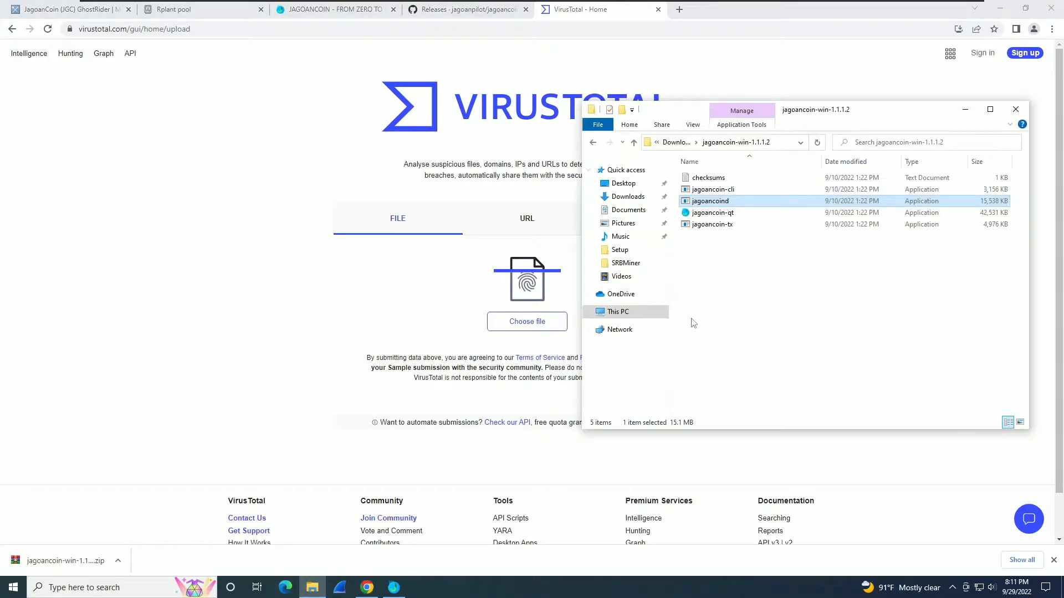
left_click_drag(706, 189, 523, 308)
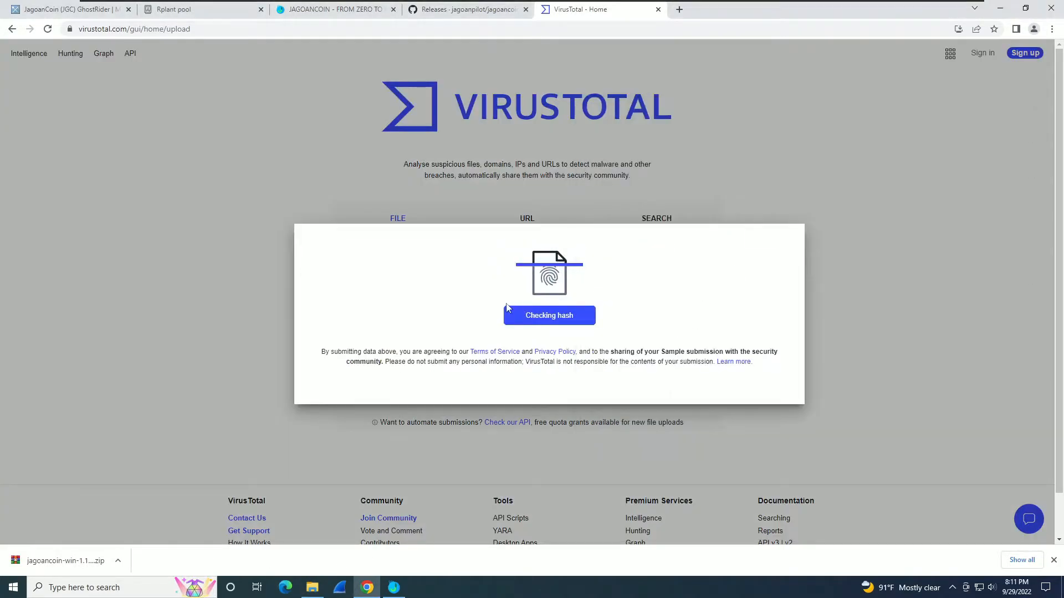
left_click(16, 60)
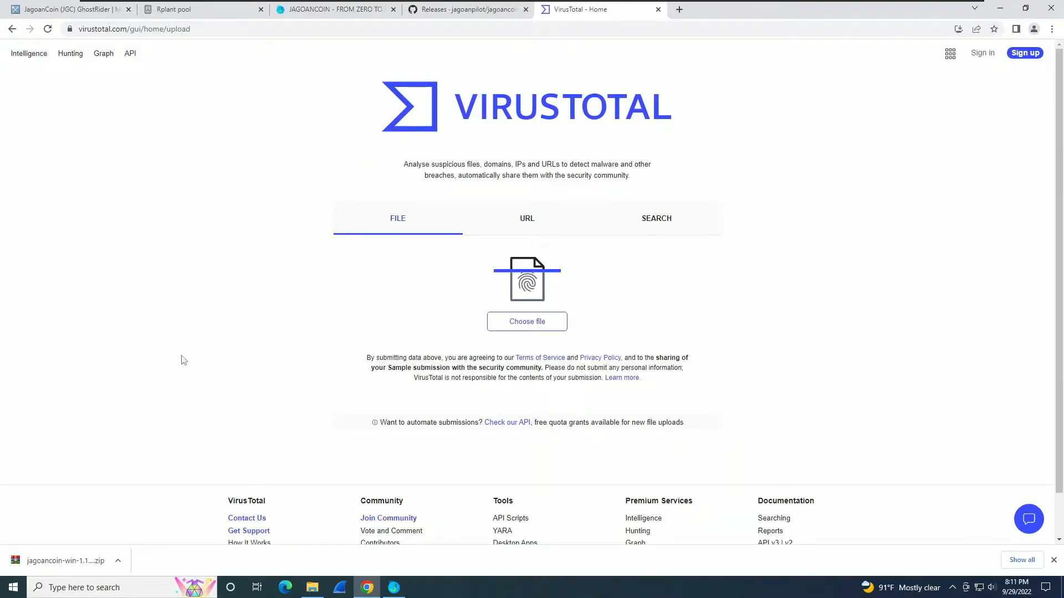
Close Chrome's downloads bar and dismiss the Jagoancoin Core sync warning.
left_click(1054, 560)
left_click(394, 587)
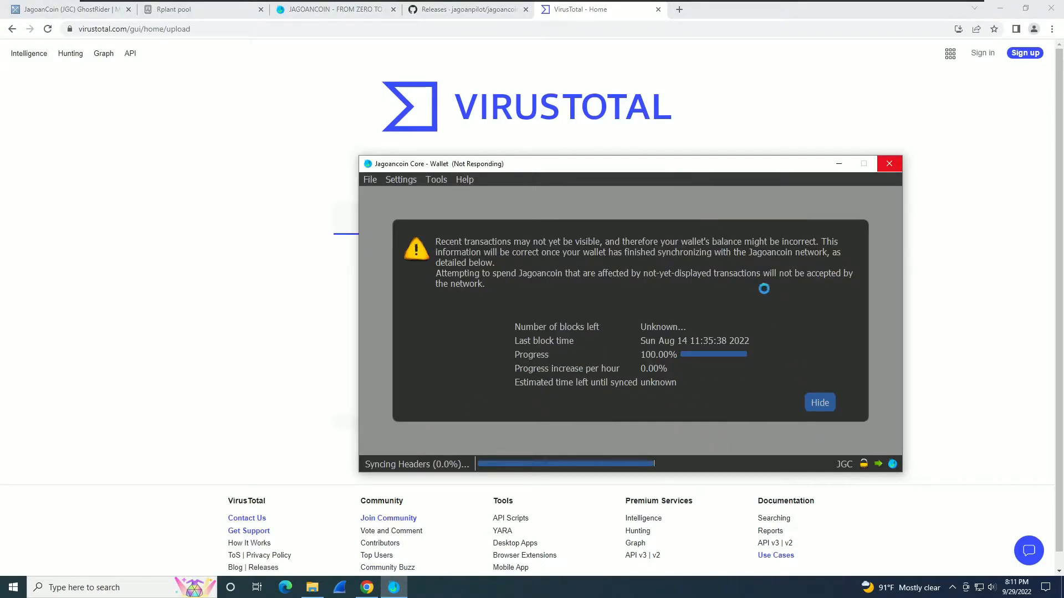
left_click(820, 403)
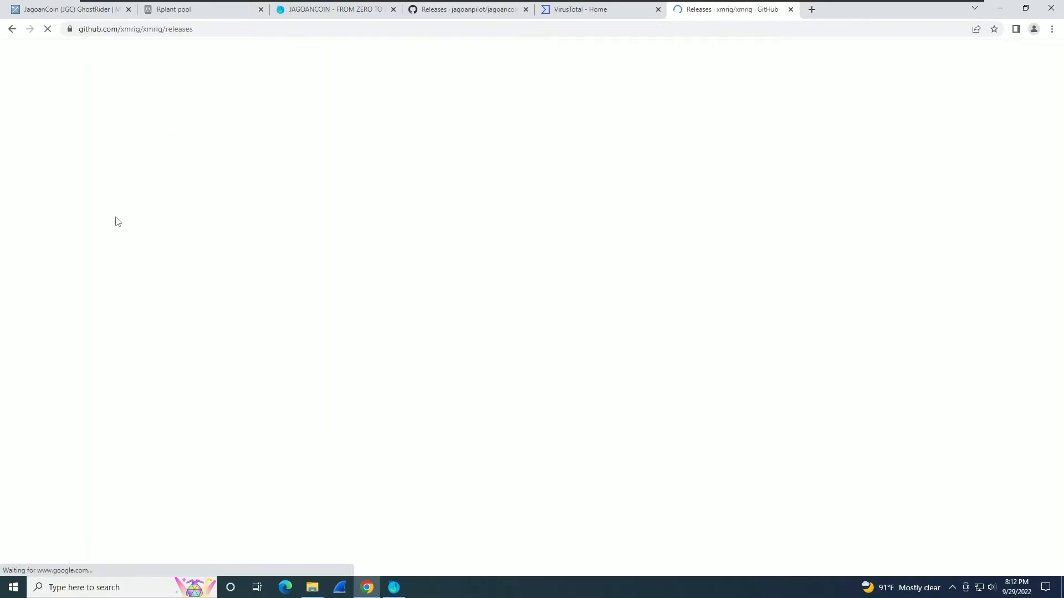
Download xmrig-6.18.0-gcc-win64.zip from the v6.18.0 Assets on the xmrig releases page.
scroll(108, 238, "down", 4)
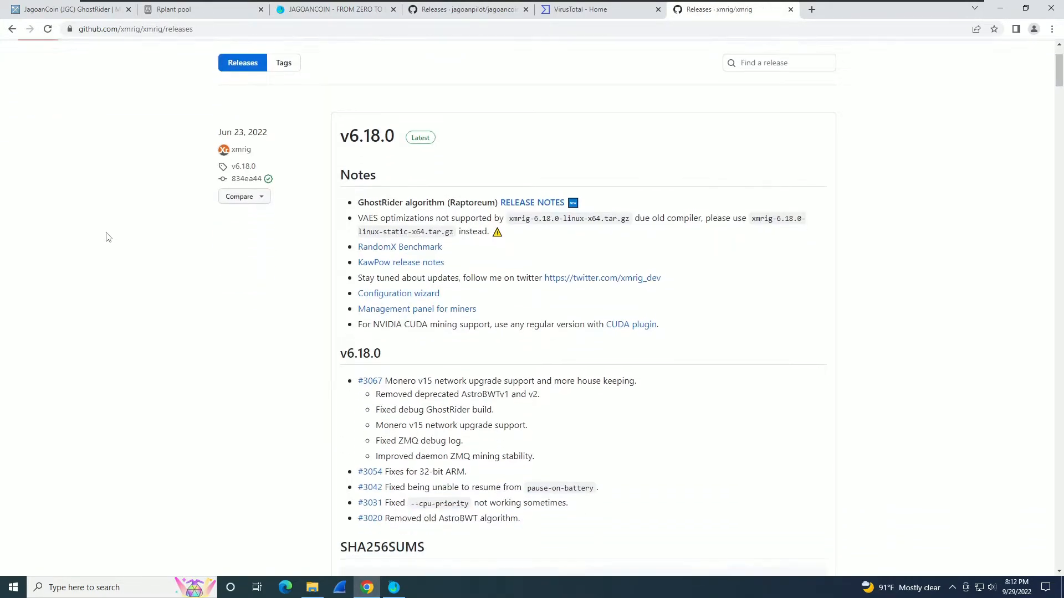
scroll(108, 237, "up", 2)
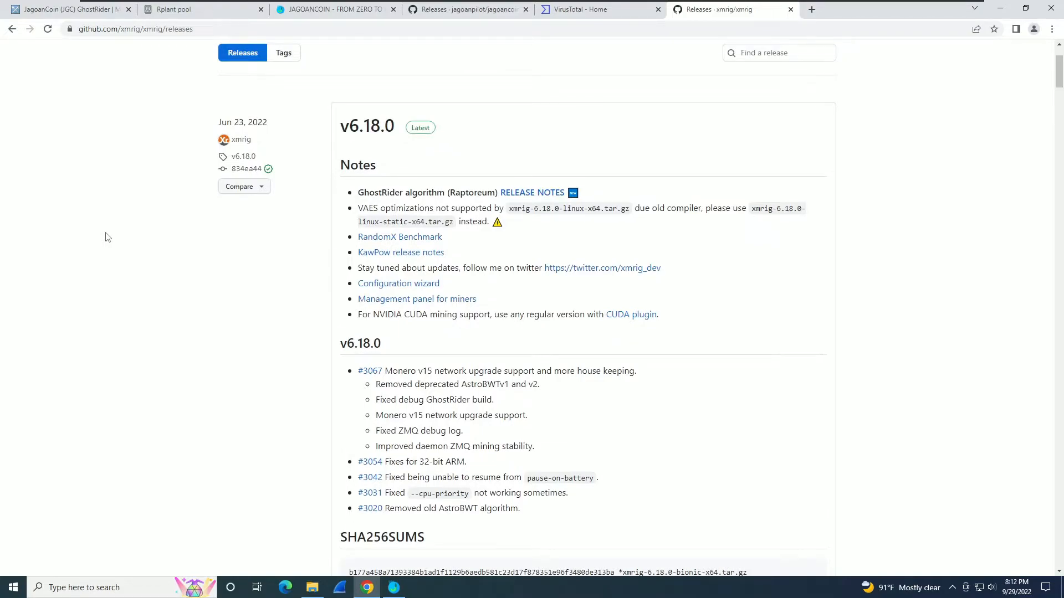
scroll(136, 266, "down", 20)
scroll(136, 266, "up", 12)
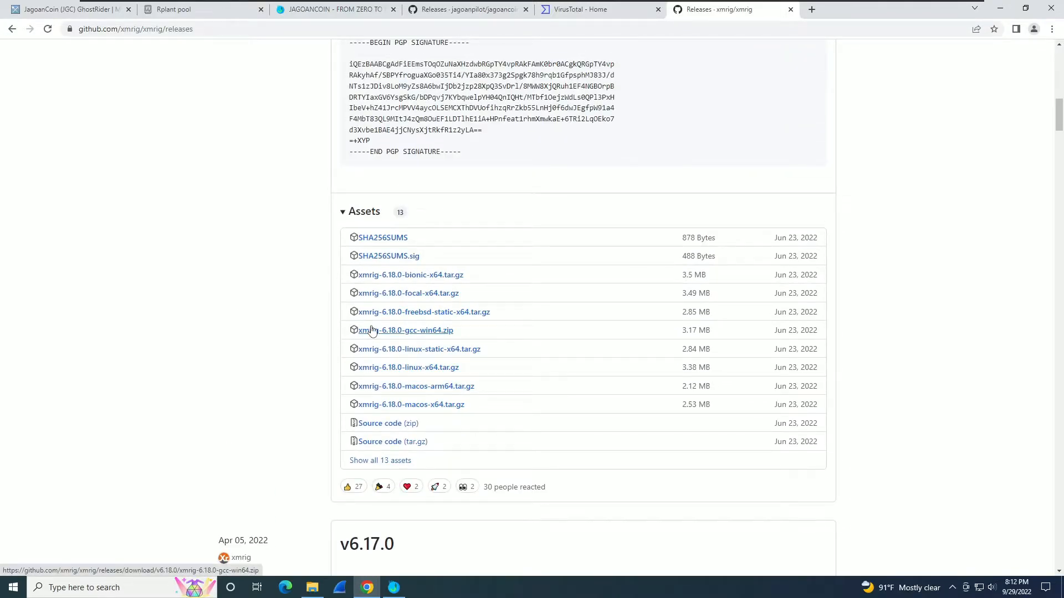
left_click(371, 331)
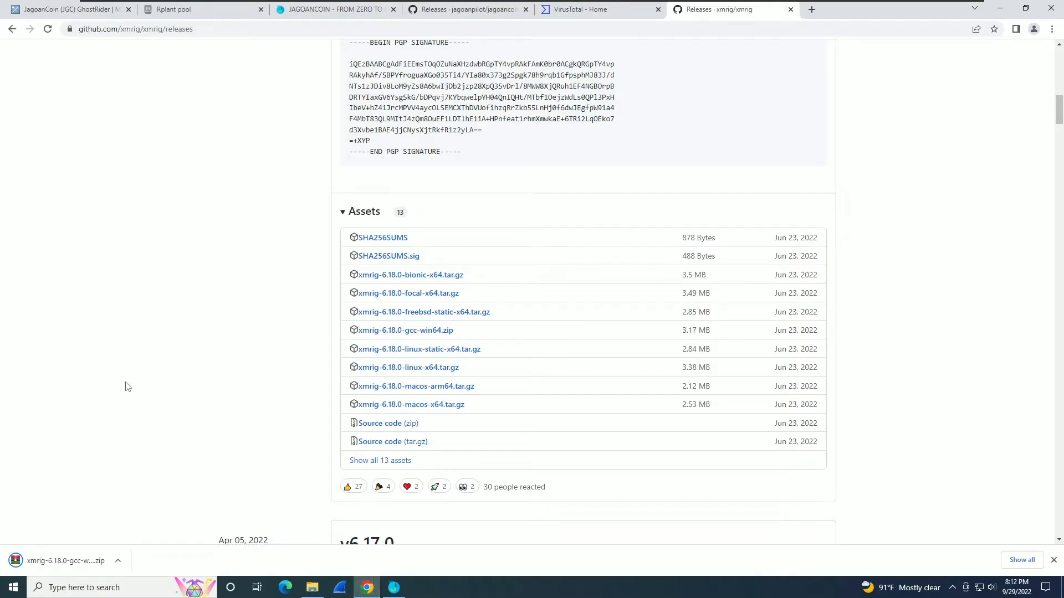
Generate a new receiving address in Jagoancoin Core's Receive tab, copy it, and return to Chrome.
left_click(394, 587)
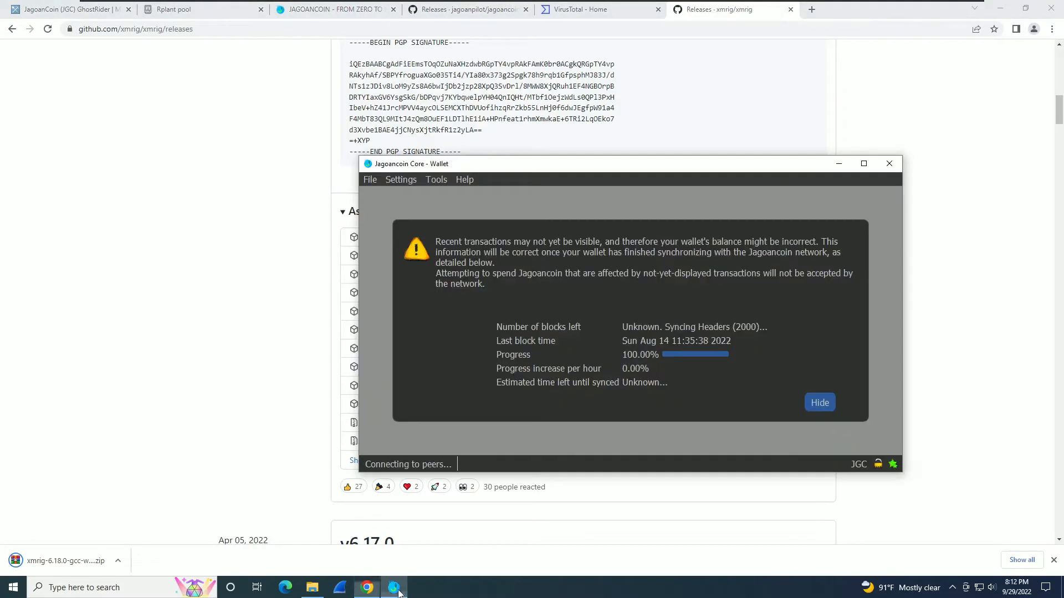
left_click(820, 403)
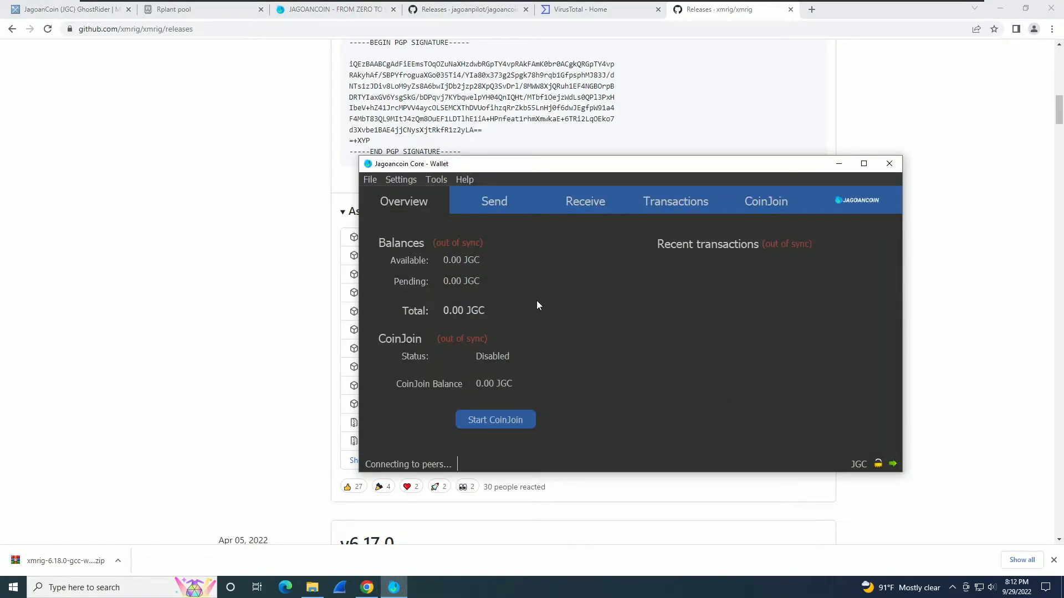
left_click(575, 207)
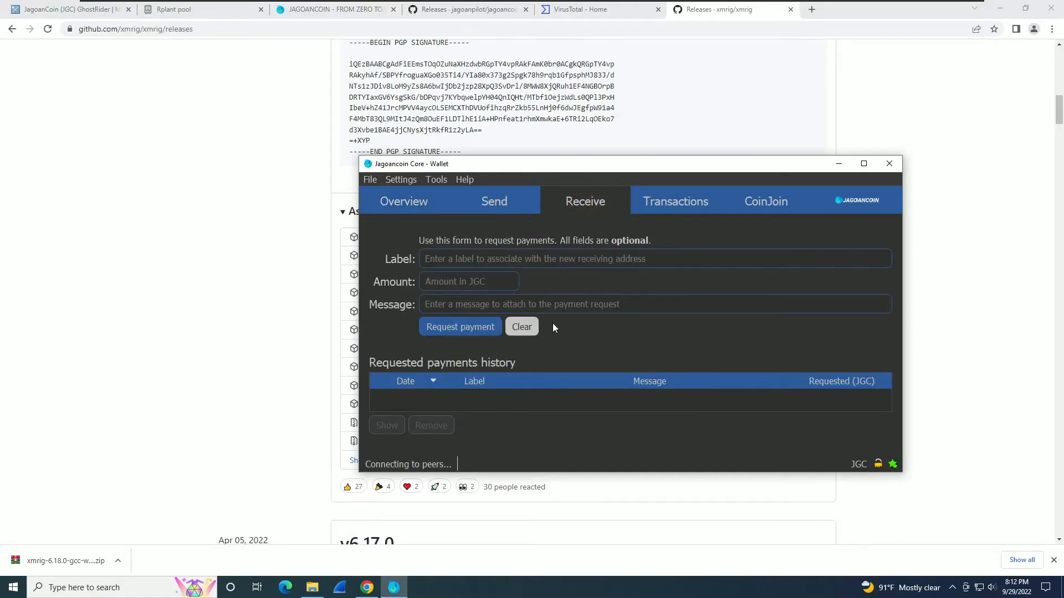
left_click(462, 327)
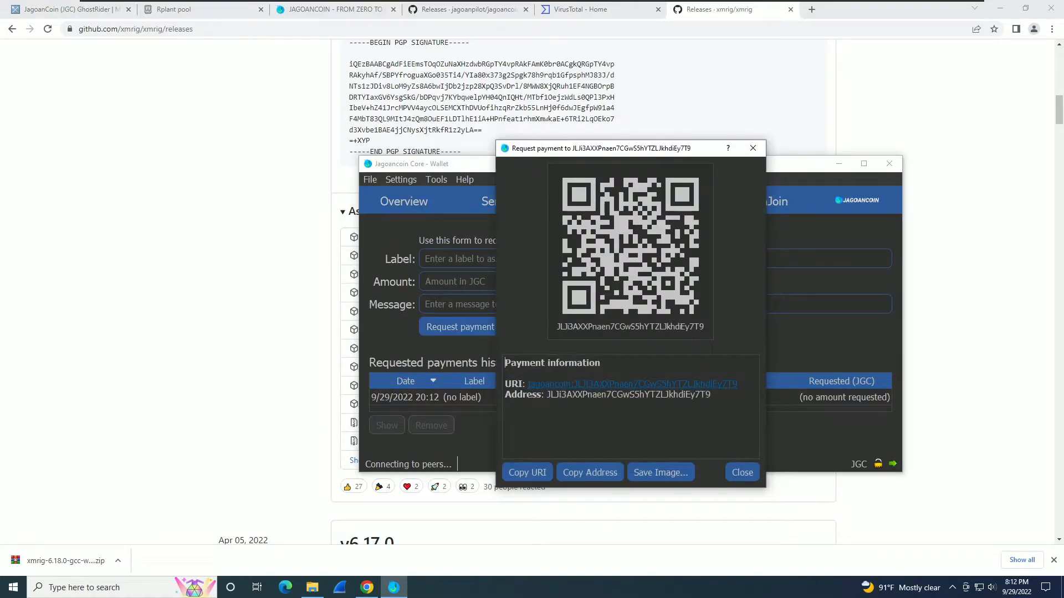
left_click(591, 470)
left_click(261, 410)
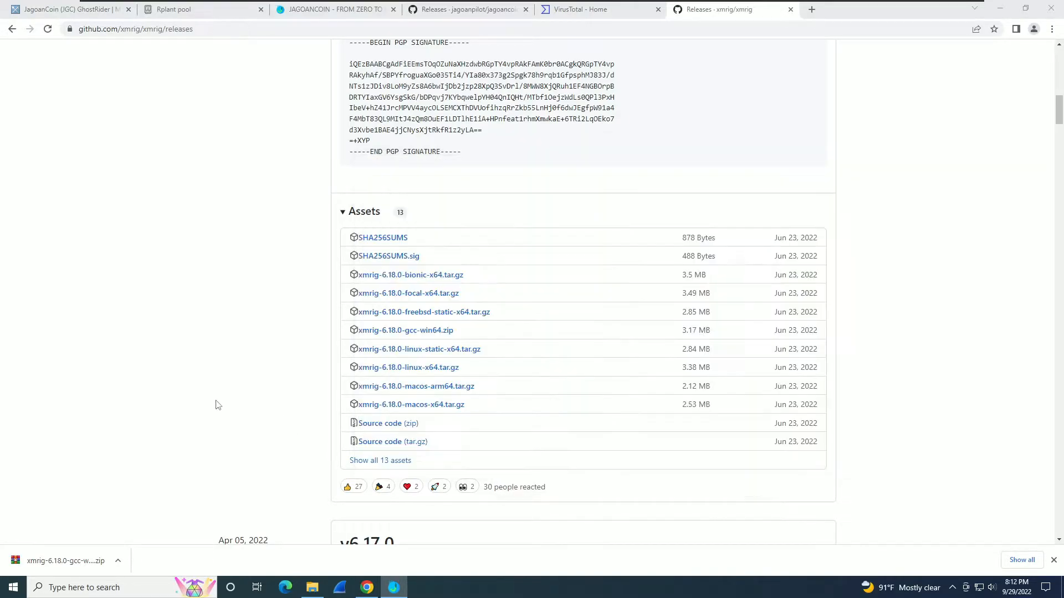
Upload xmrig-6.18.0-gcc-win64.zip from Downloads to VirusTotal for scanning.
left_click(312, 588)
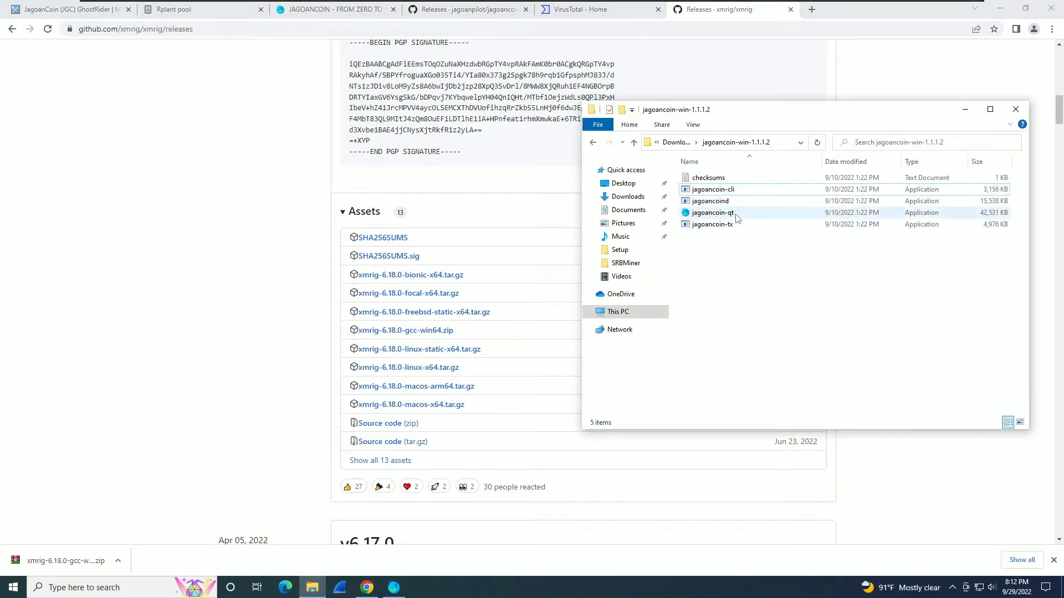
left_click(678, 143)
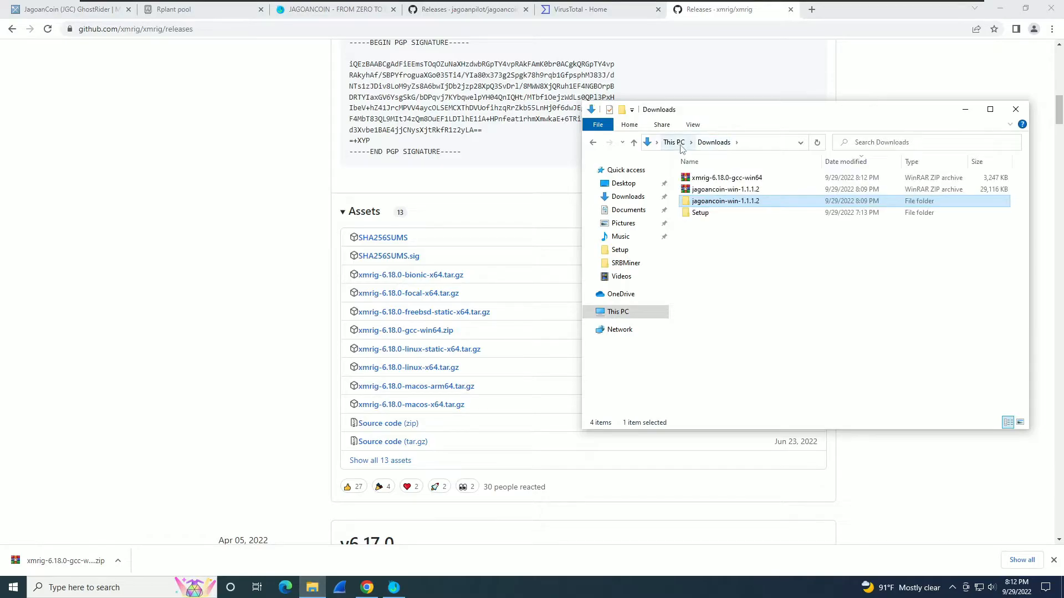
right_click(714, 180)
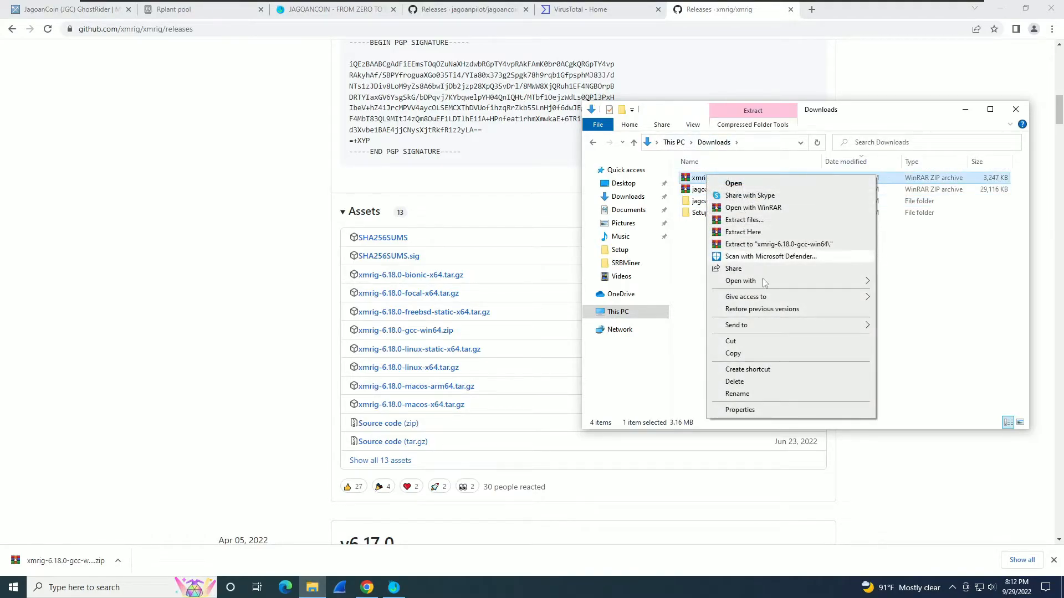
left_click(921, 309)
left_click(578, 10)
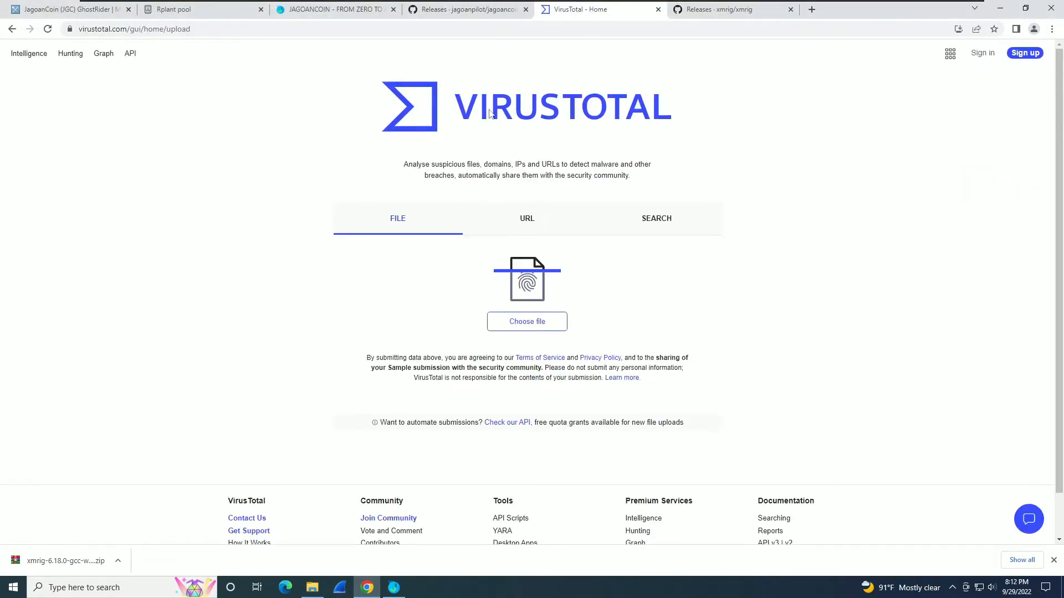
left_click(312, 588)
left_click_drag(715, 177, 522, 304)
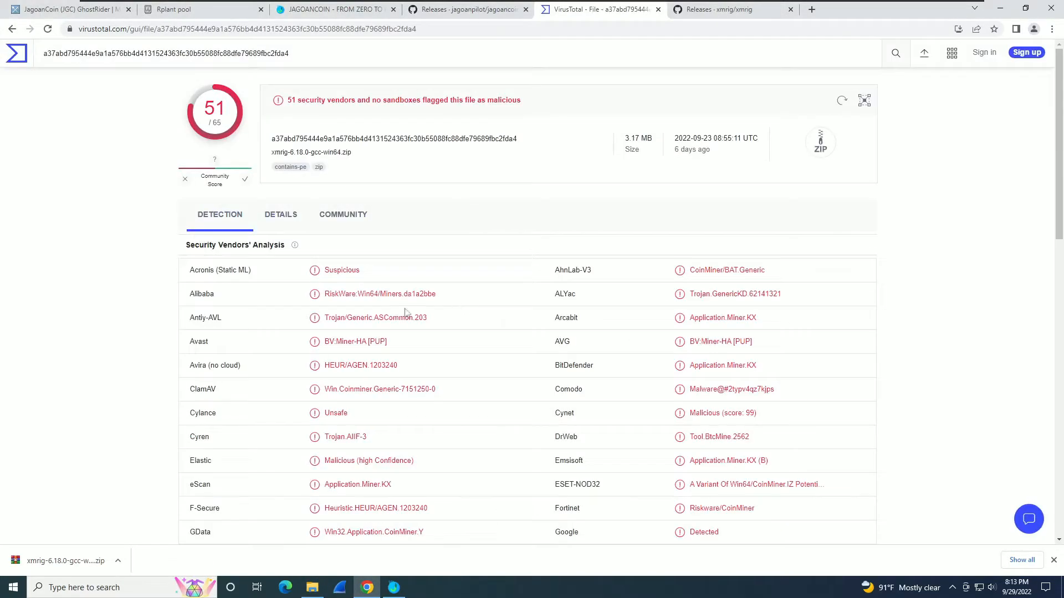
Review the 51-of-65 detection results, then return to the VirusTotal home page.
scroll(100, 274, "down", 1)
scroll(101, 276, "down", 3)
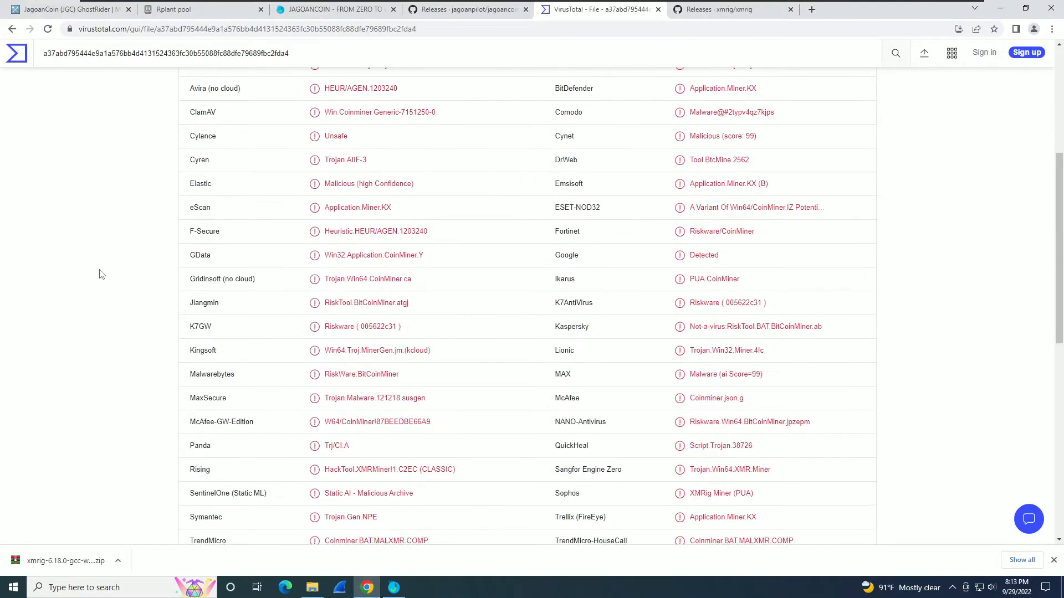
scroll(102, 274, "up", 2)
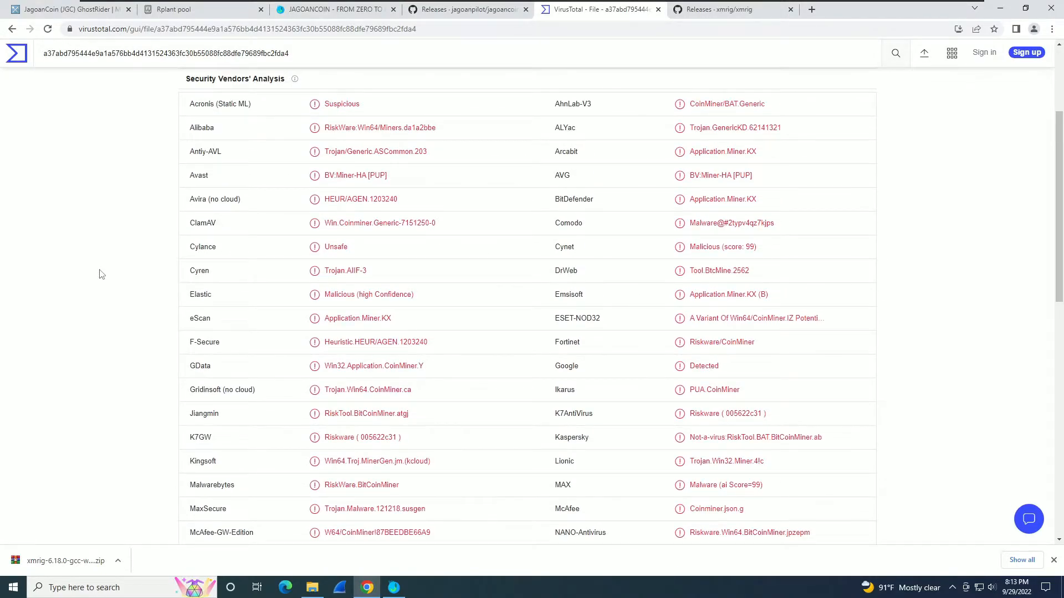
scroll(102, 274, "down", 5)
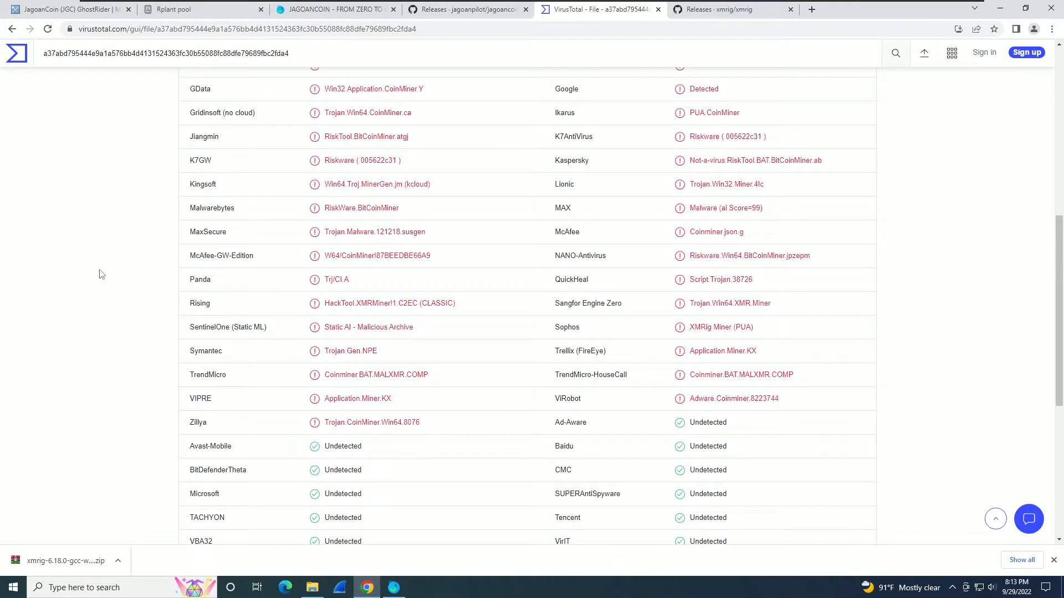
scroll(101, 274, "up", 2)
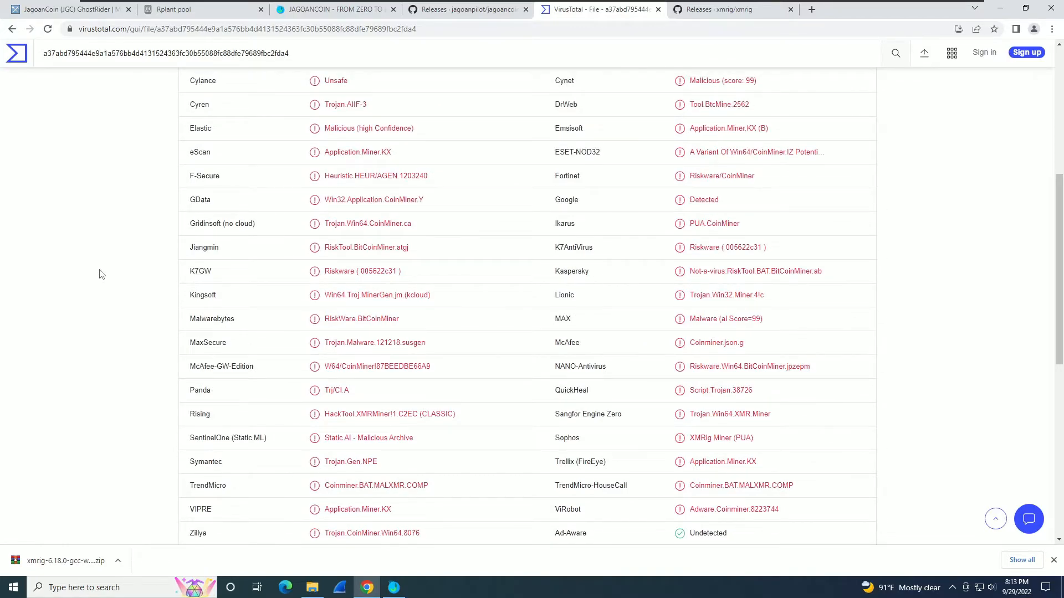
scroll(102, 274, "up", 4)
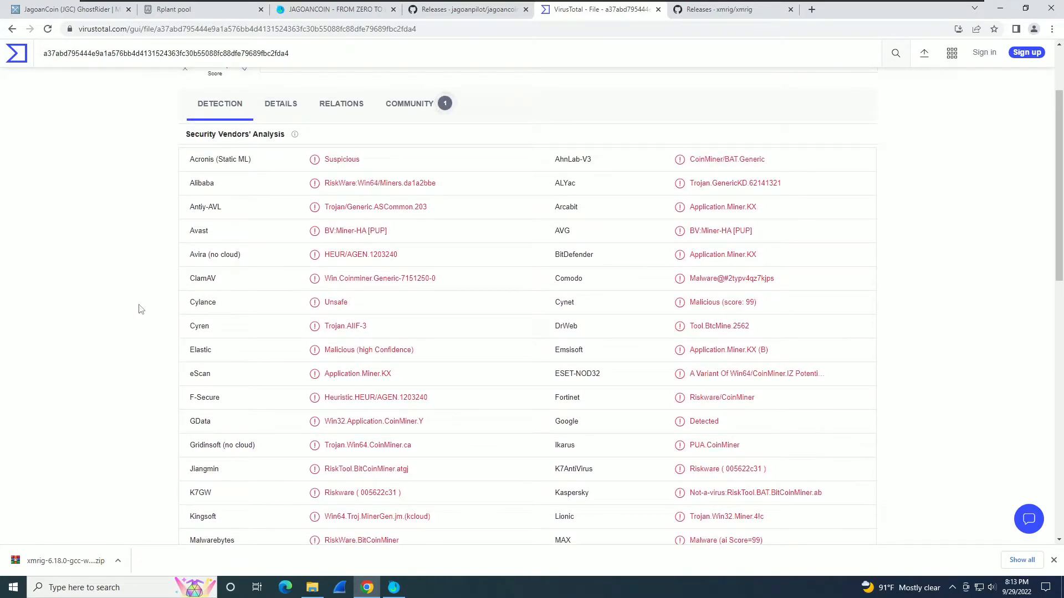
left_click(16, 53)
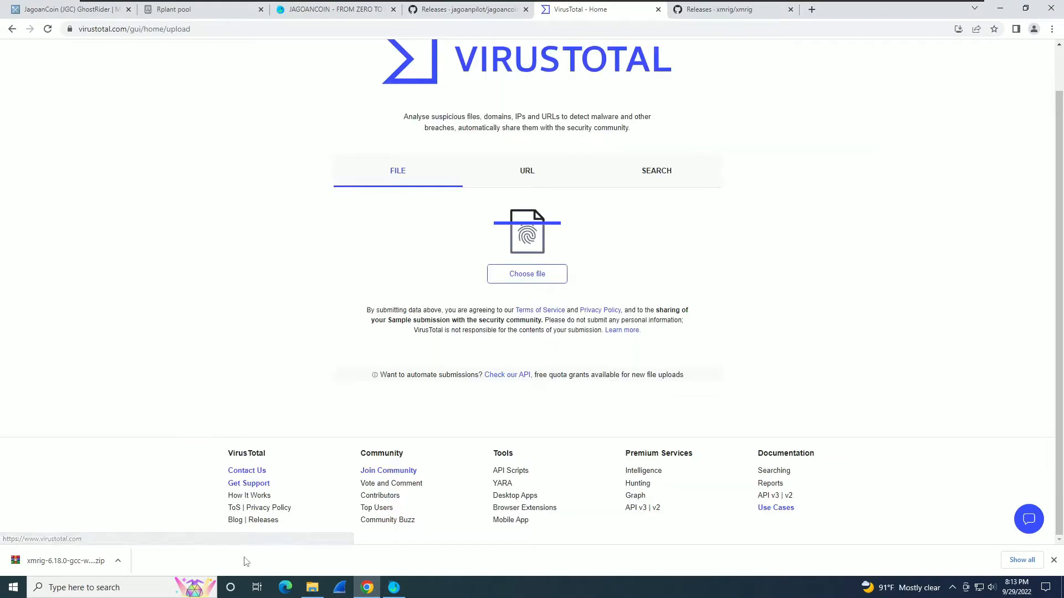
Extract the xmrig zip to its own xmrig-6.18.0-gcc-win64 folder and open the nested xmrig-6.18.0 folder.
left_click(312, 587)
right_click(726, 185)
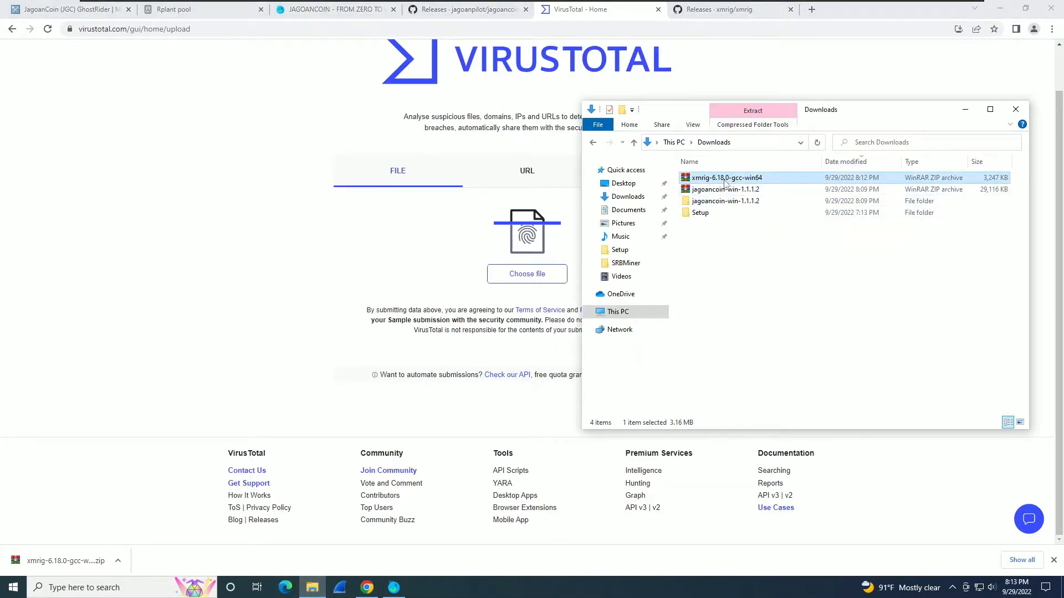
left_click(744, 251)
double_click(727, 227)
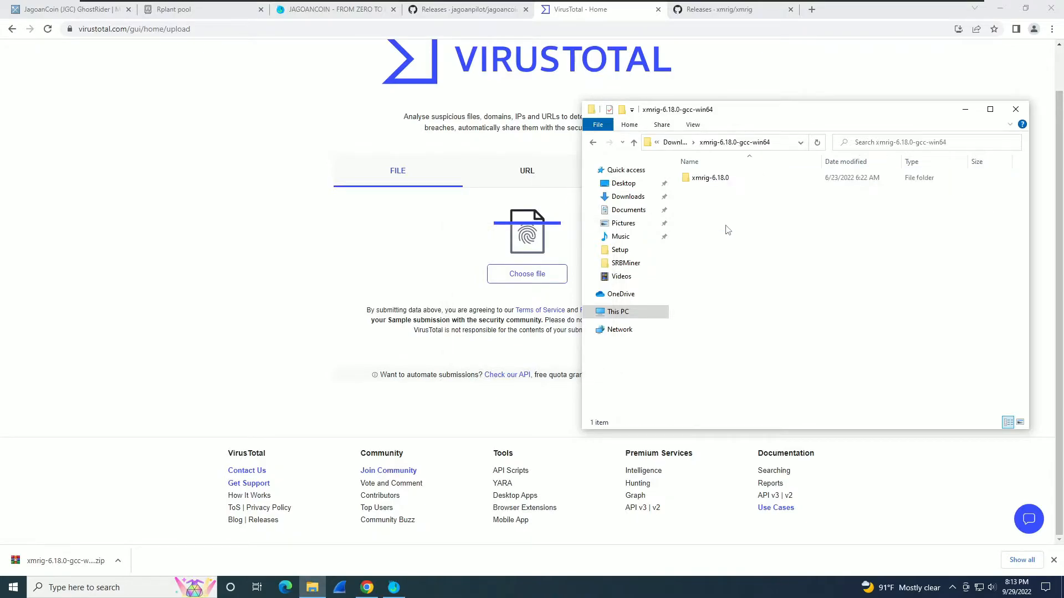
double_click(704, 179)
Move the ten xmrig files up, delete the empty xmrig-6.18.0 subfolder, and upload xmrig.exe to VirusTotal.
key("ctrl+a")
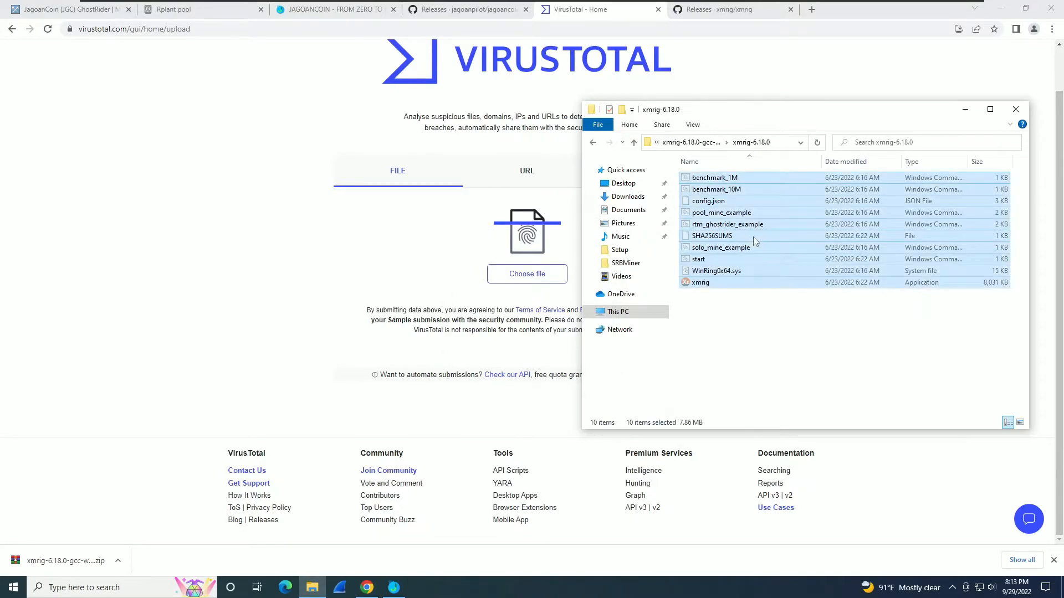
left_click(705, 142)
right_click(729, 244)
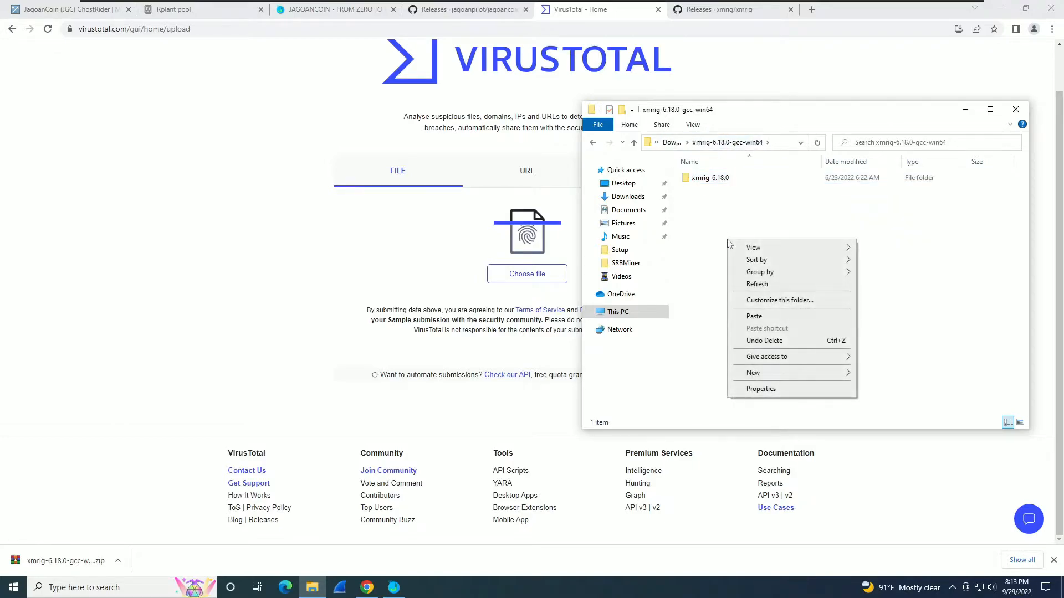
left_click(754, 316)
left_click(707, 178)
key("Delete")
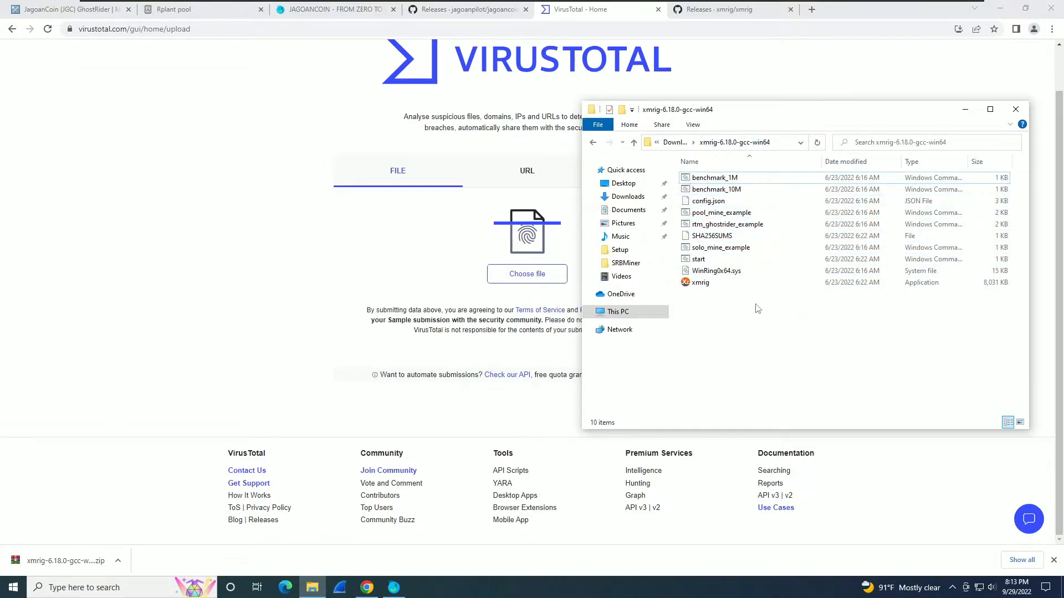
left_click_drag(693, 283, 507, 273)
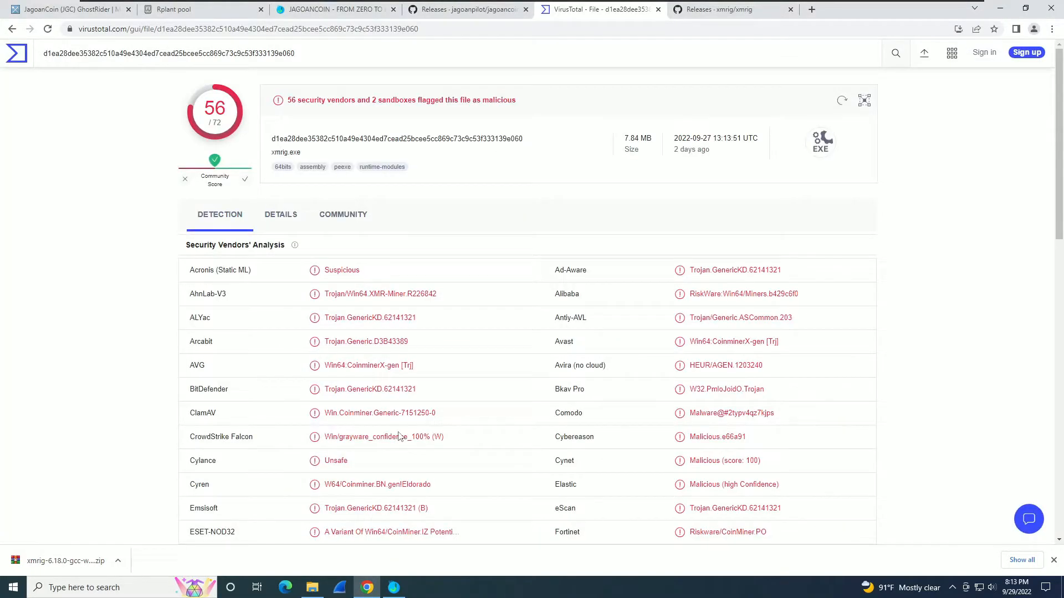
Shrink Chrome beside Explorer and bring VirusTotal back to its upload page after the xmrig.exe report.
left_click_drag(917, 15, 452, 18)
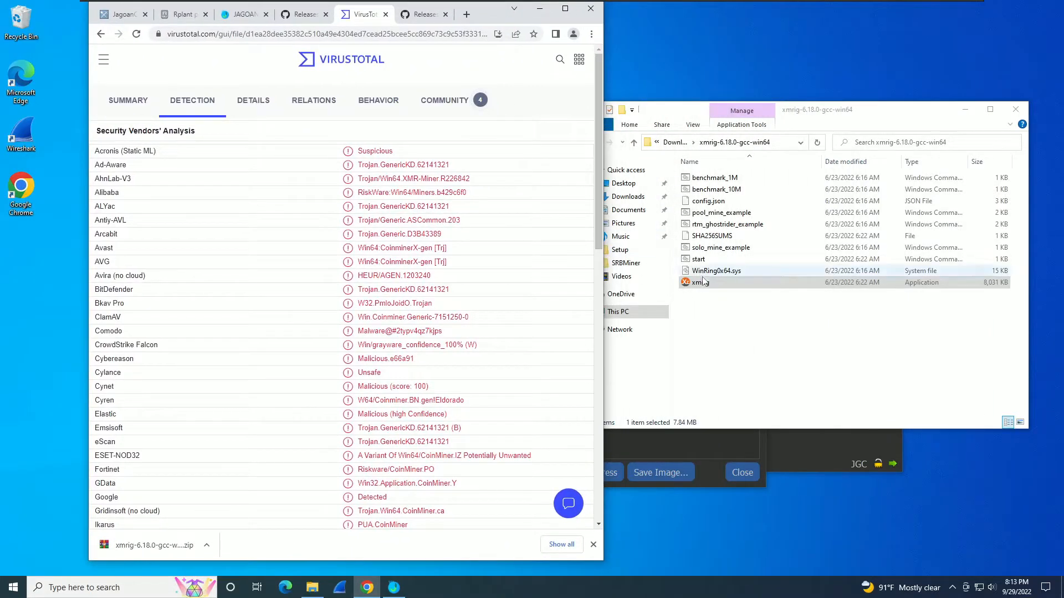
left_click(126, 101)
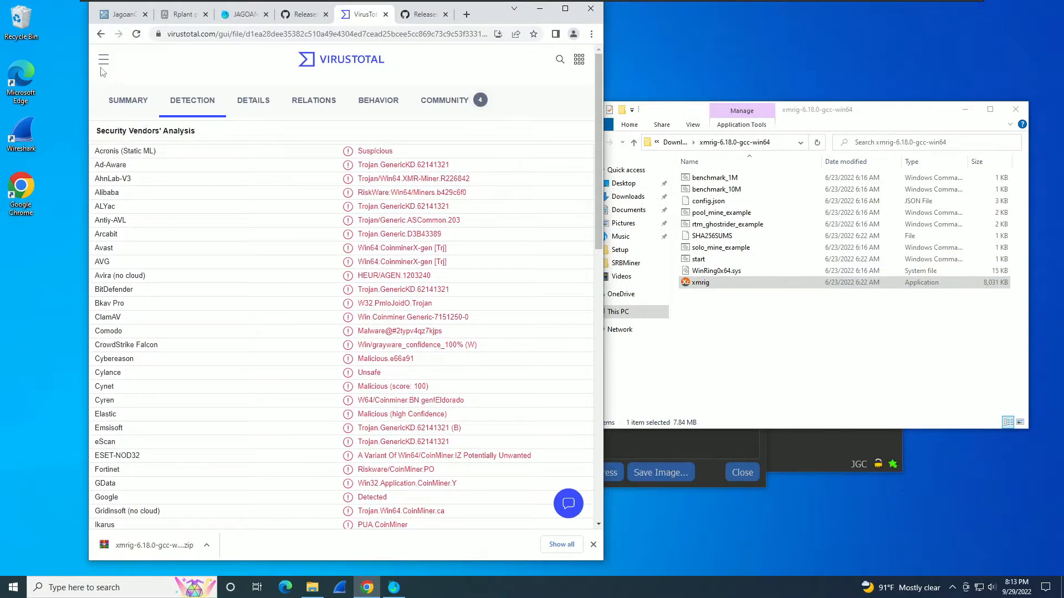
left_click(102, 61)
left_click(101, 34)
left_click(462, 127)
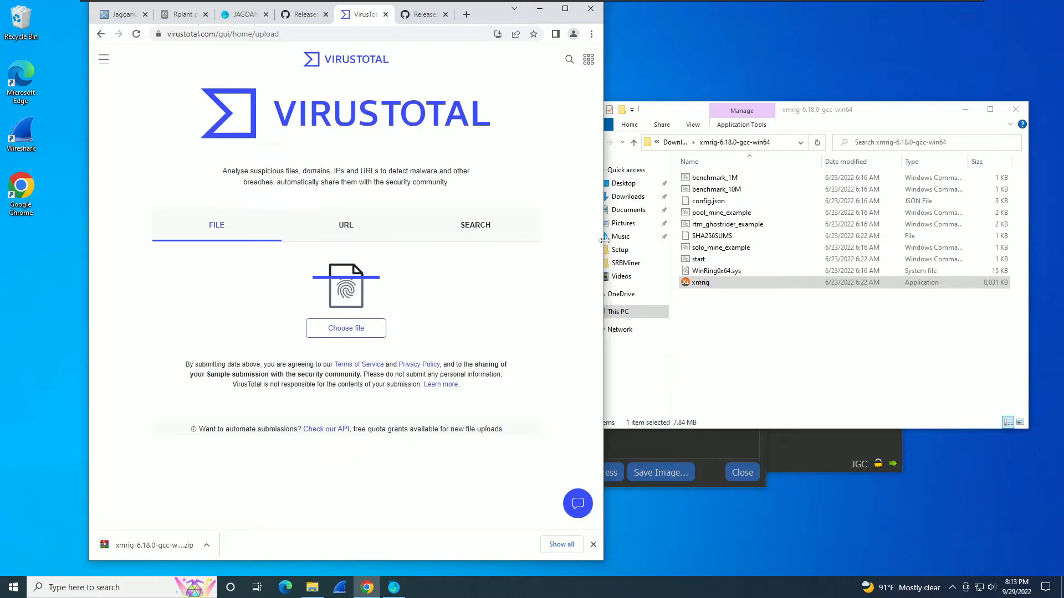
Upload WinRing0x64.sys to VirusTotal, return to the home page, and maximize Chrome.
left_click_drag(700, 272, 371, 299)
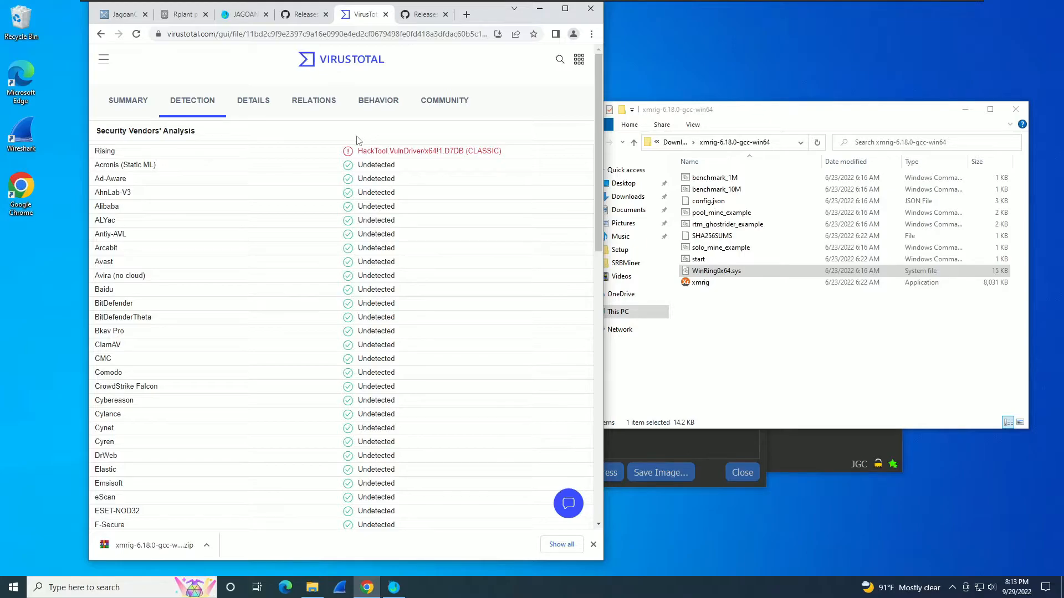
left_click(304, 65)
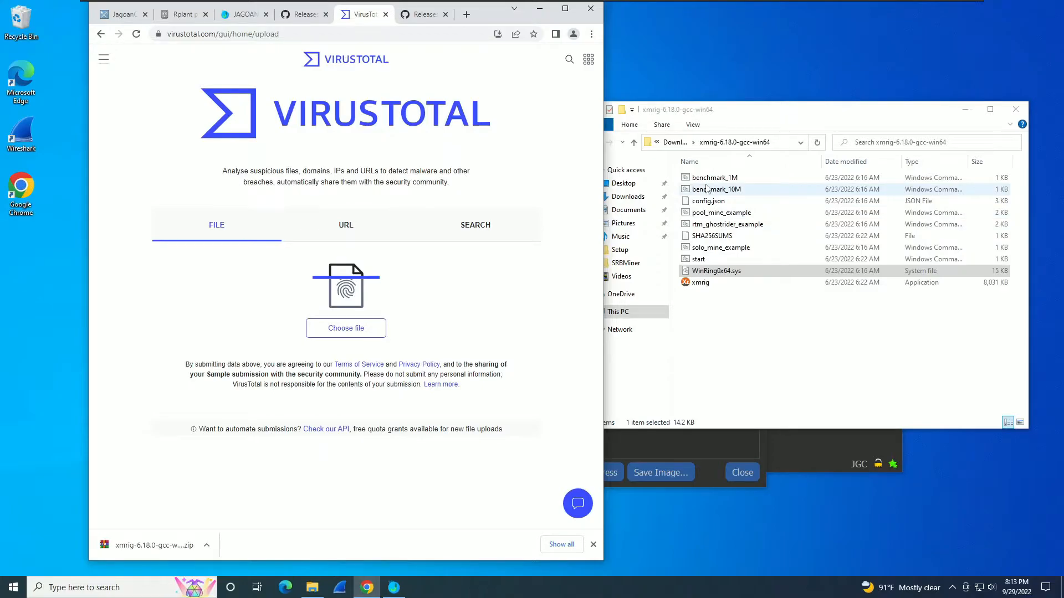
left_click(555, 10)
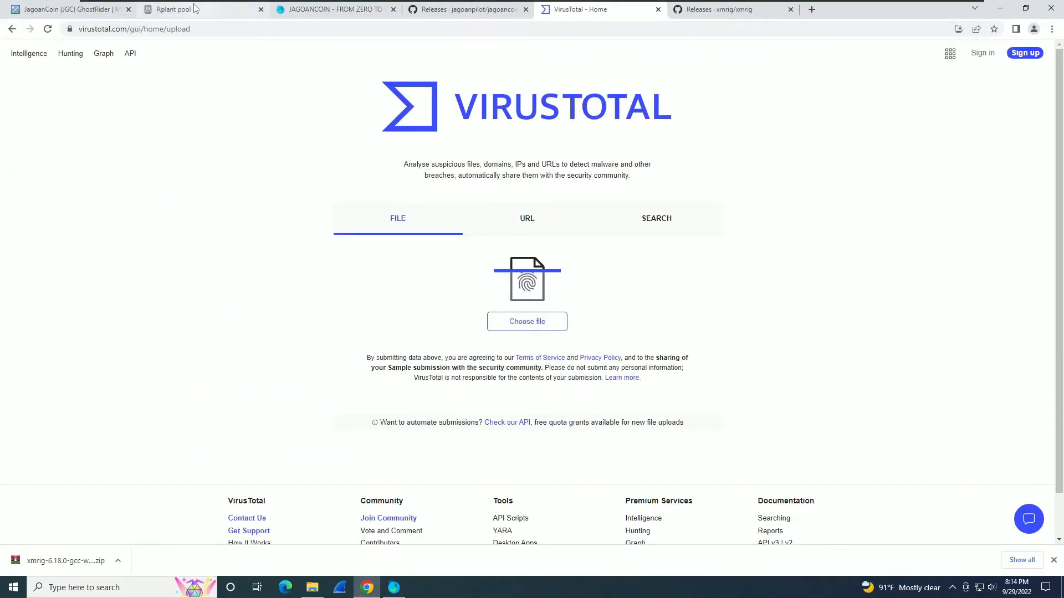
On the Rplant pool page, set the miner config operating system to Windows.
left_click(195, 10)
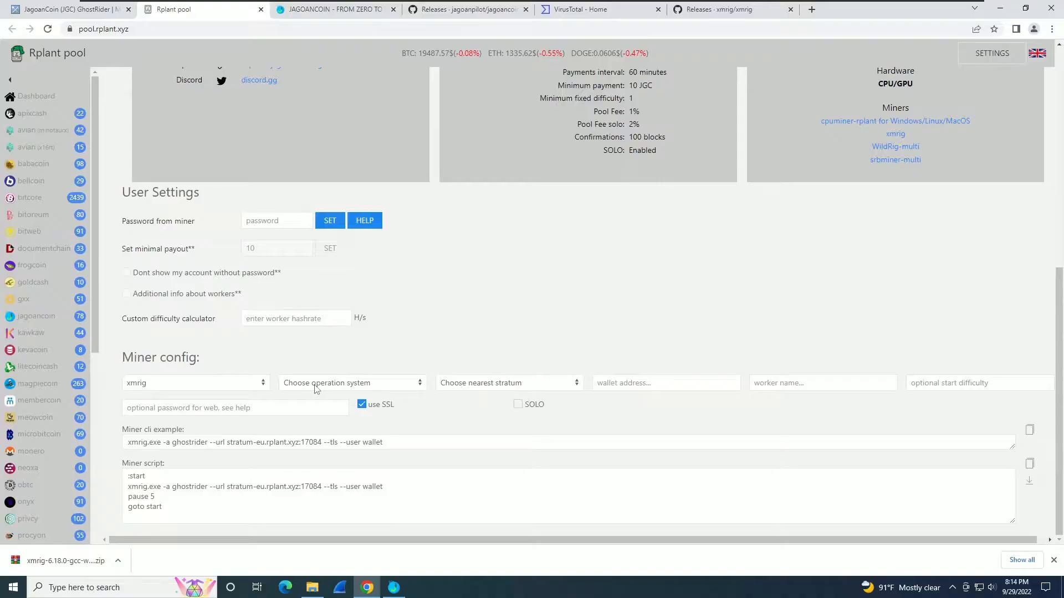
left_click(316, 383)
left_click(316, 398)
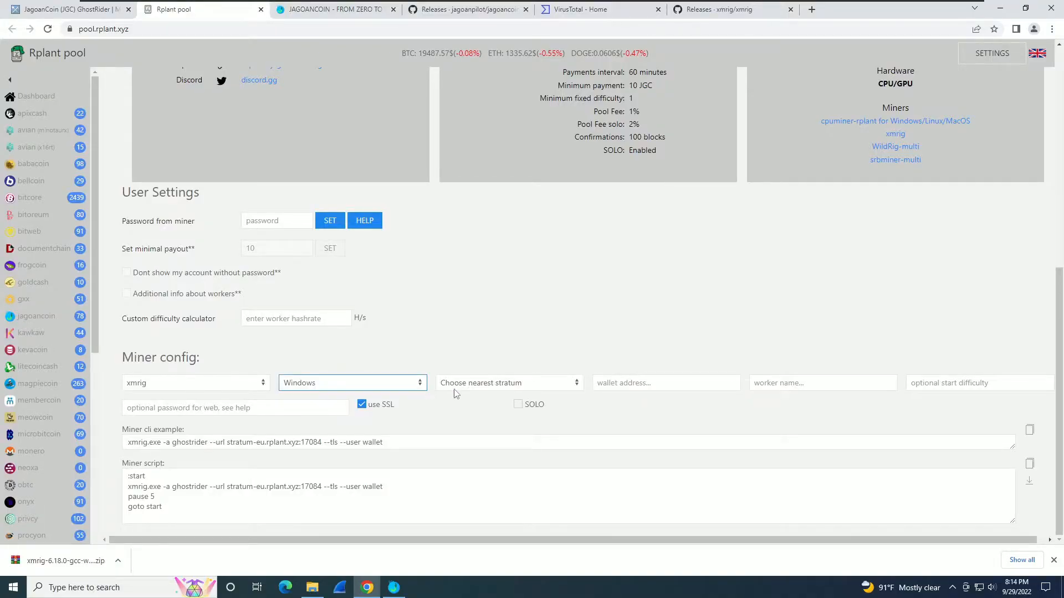
Set the miner config stratum to the America server.
left_click(463, 331)
left_click(476, 382)
left_click(475, 418)
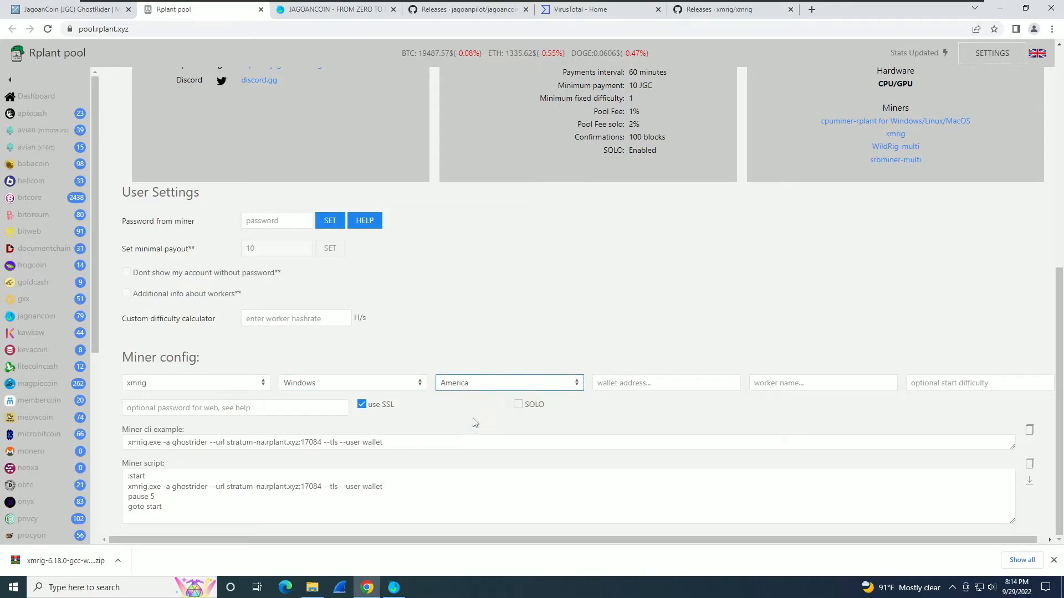
Copy the Jagoancoin receiving address from the wallet and paste it into the pool's wallet field.
left_click(394, 587)
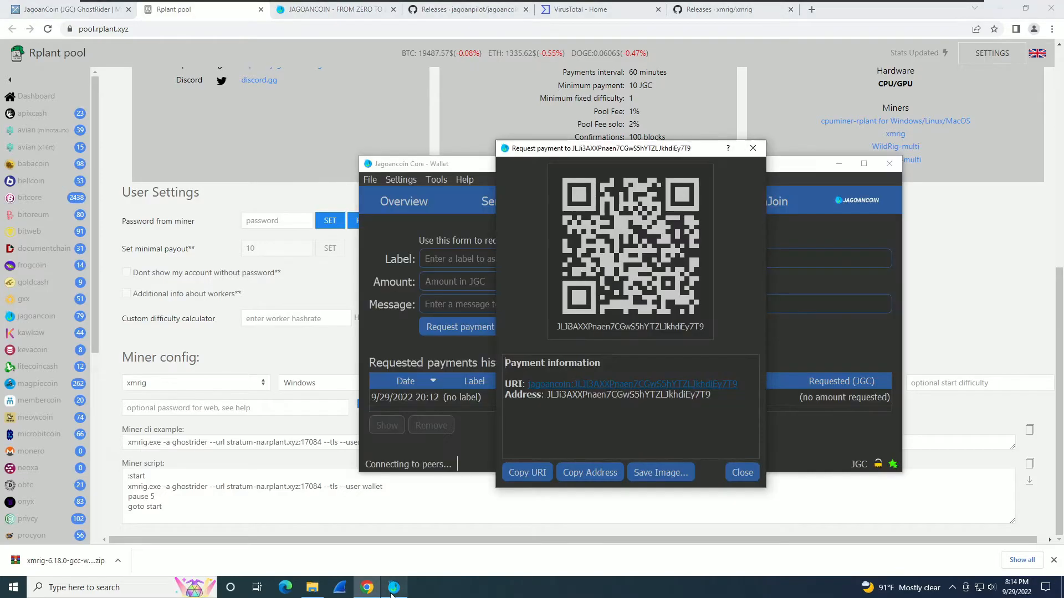
left_click(597, 476)
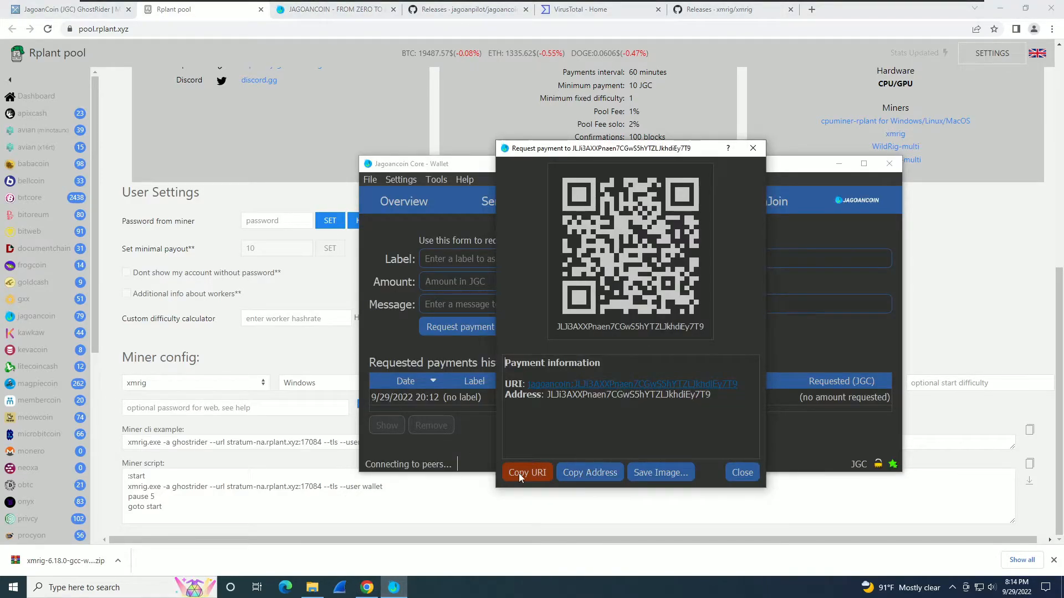
key("alt+Tab")
left_click(637, 382)
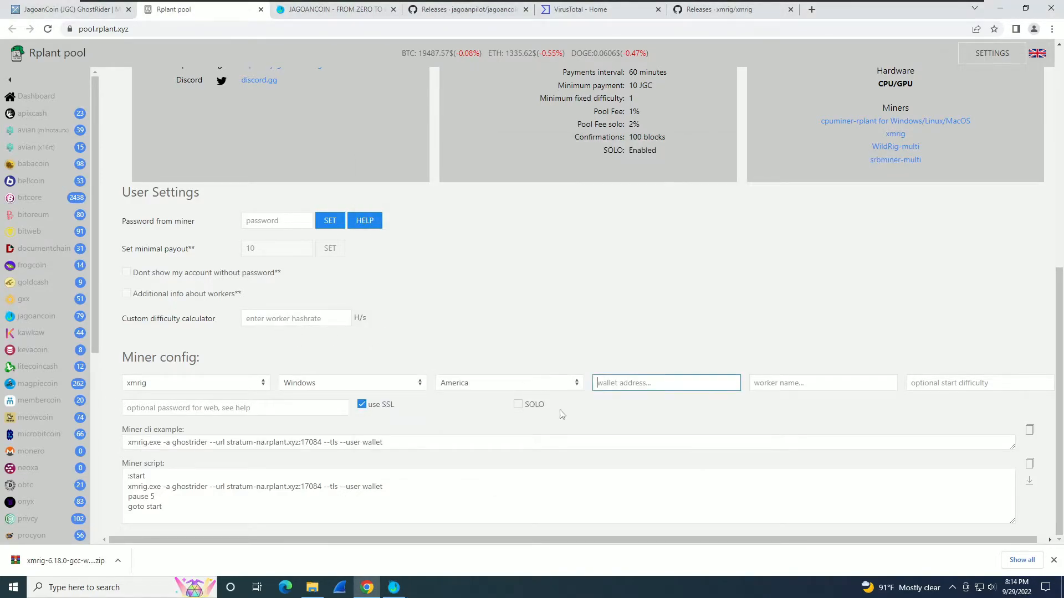
type("JLJi3AXXPnaen7CGwS5hYTZLJkhdiEy7T9")
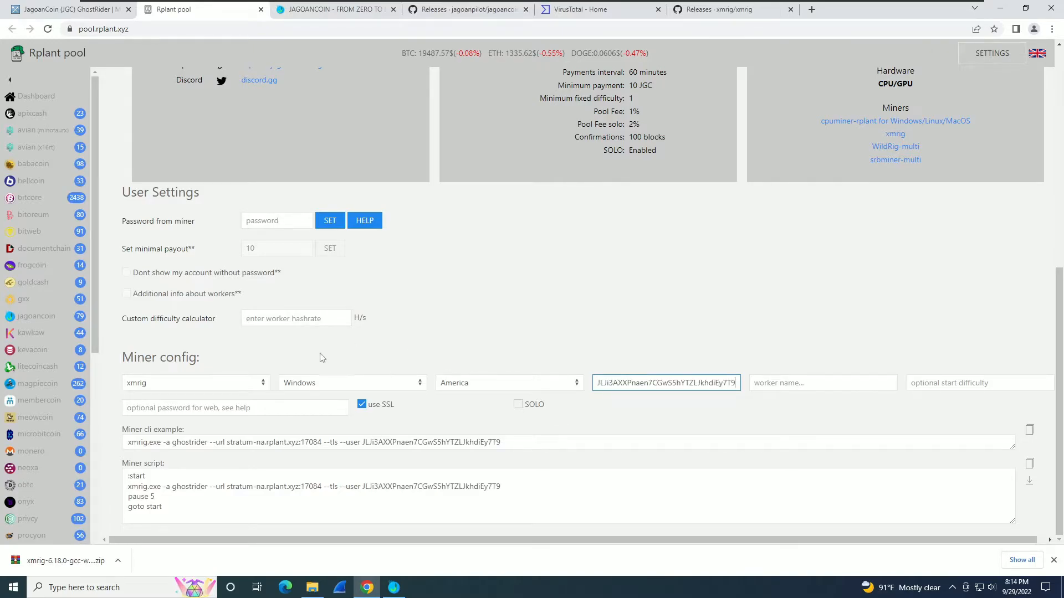
Copy the generated xmrig miner command line for stratum-na.rplant.xyz:17084.
left_click_drag(502, 442, 104, 442)
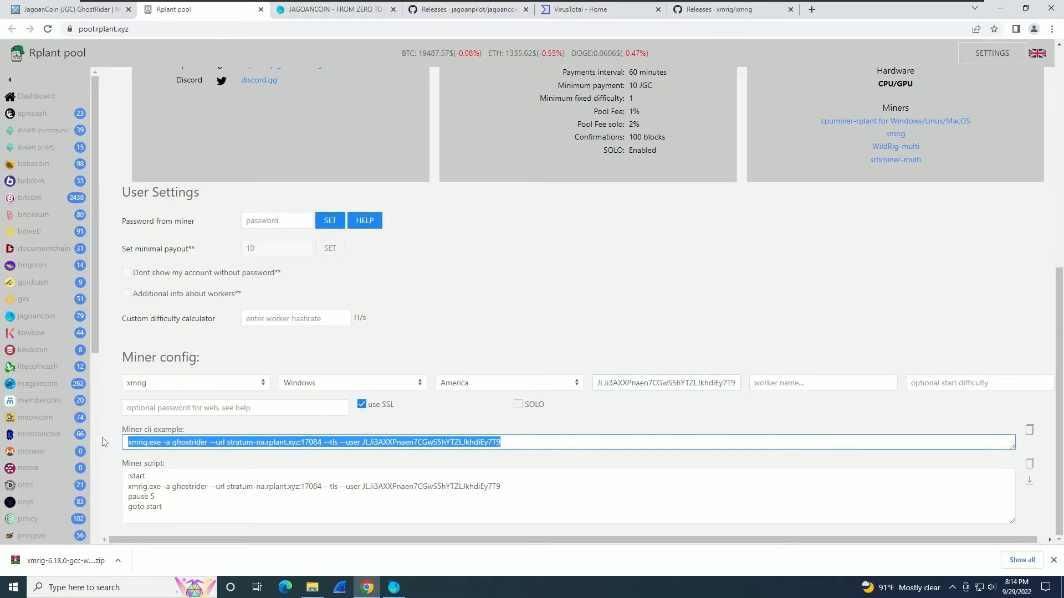
right_click(165, 442)
left_click(179, 450)
left_click(310, 590)
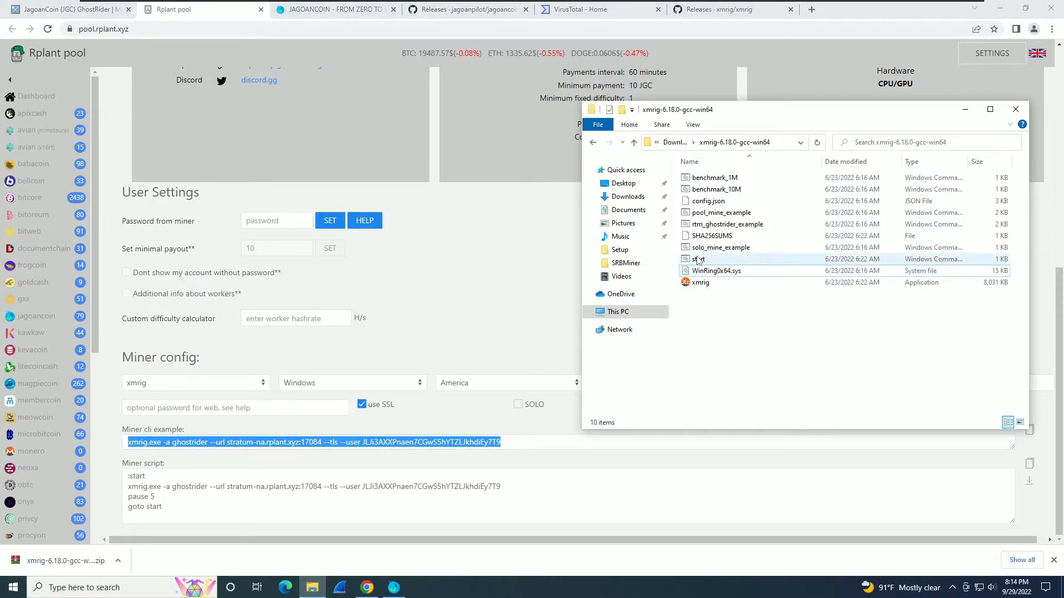
Replace solo_mine_example's old xmrig line with the copied ghostrider command and save the file.
left_click(697, 249)
right_click(698, 253)
left_click(731, 272)
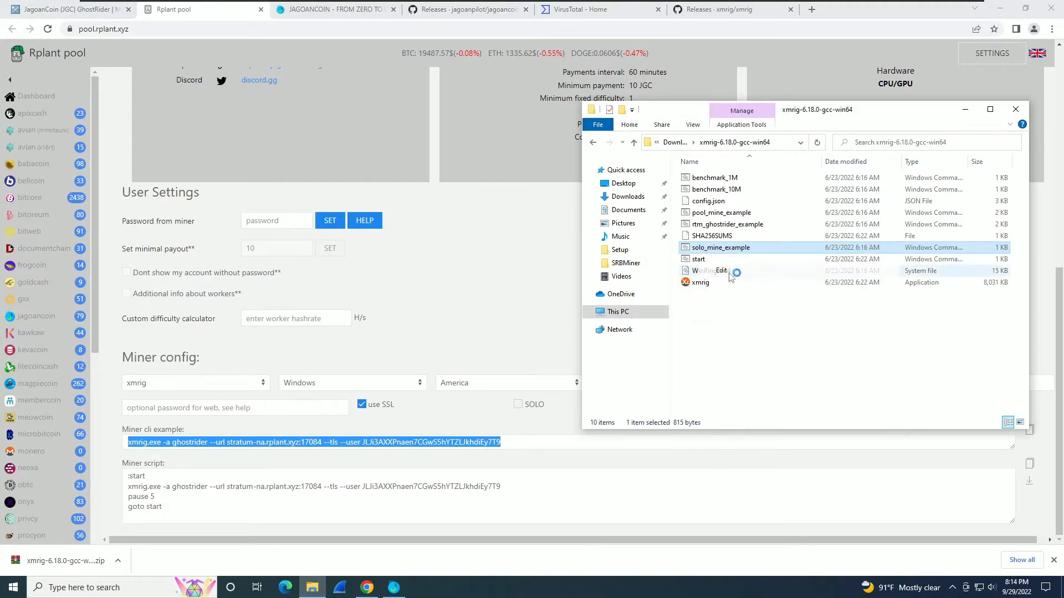
key("Down")
key("Down")
key("Down")
key("Down")
key("Down")
key("Down")
key("Down")
key("Down")
key("Down")
key("Down")
key("Down")
key("Down")
key("Down")
key("Down")
key("Down")
key("ctrl+shift+Left")
key("ctrl+shift+Left")
key("ctrl+shift+Left")
key("ctrl+shift+Left")
key("ctrl+shift+Left")
key("ctrl+shift+Left")
key("ctrl+shift+Left")
key("ctrl+shift+Left")
key("ctrl+shift+Left")
key("ctrl+shift+Left")
key("Right")
key("shift+Up")
key("ctrl+v")
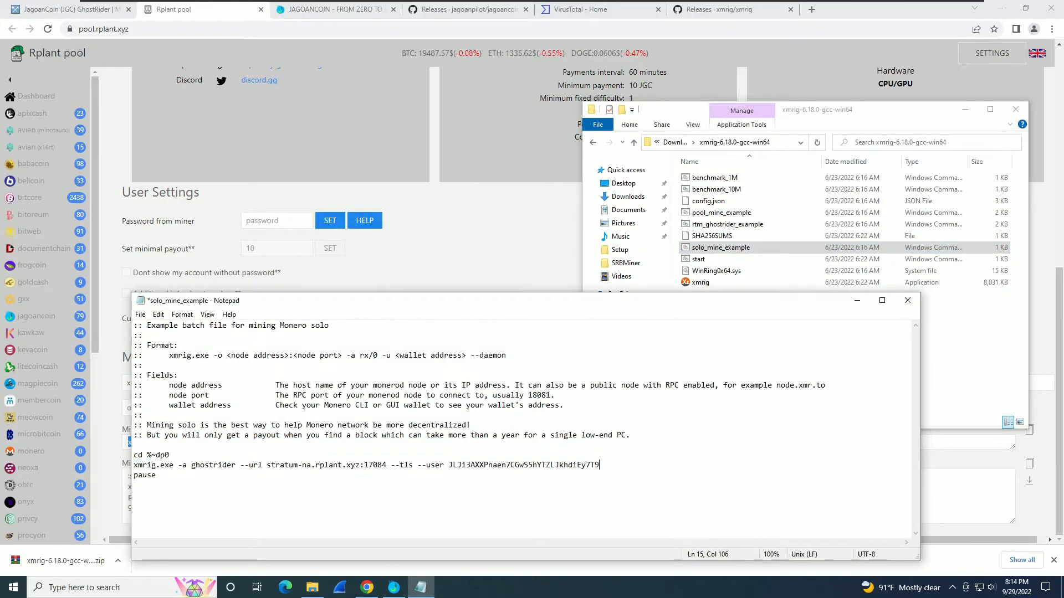
key("ctrl+s")
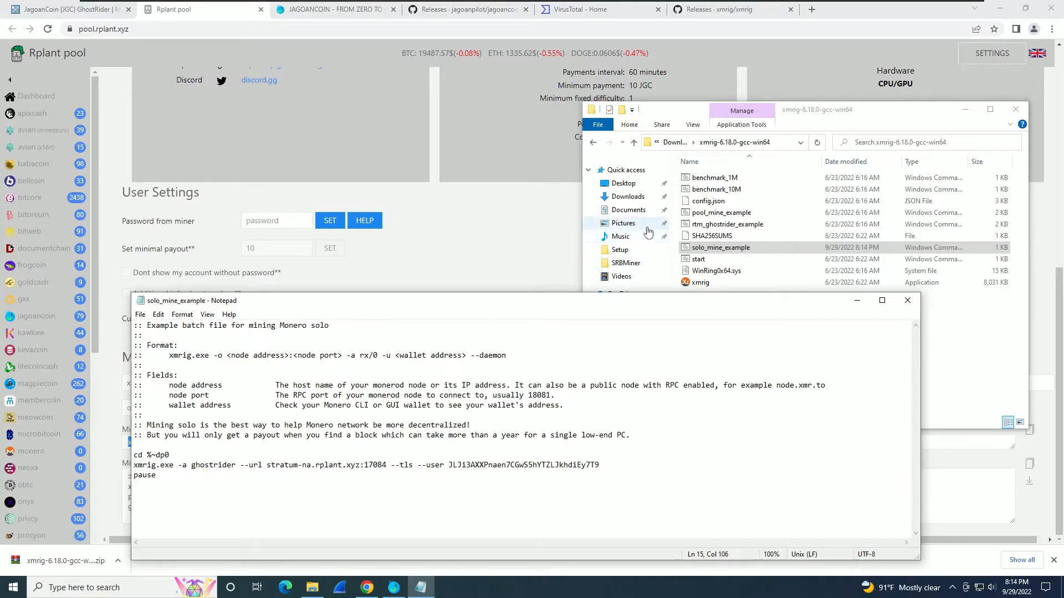
Run solo_mine_example once, then close the miner console.
left_click(698, 259)
double_click(695, 248)
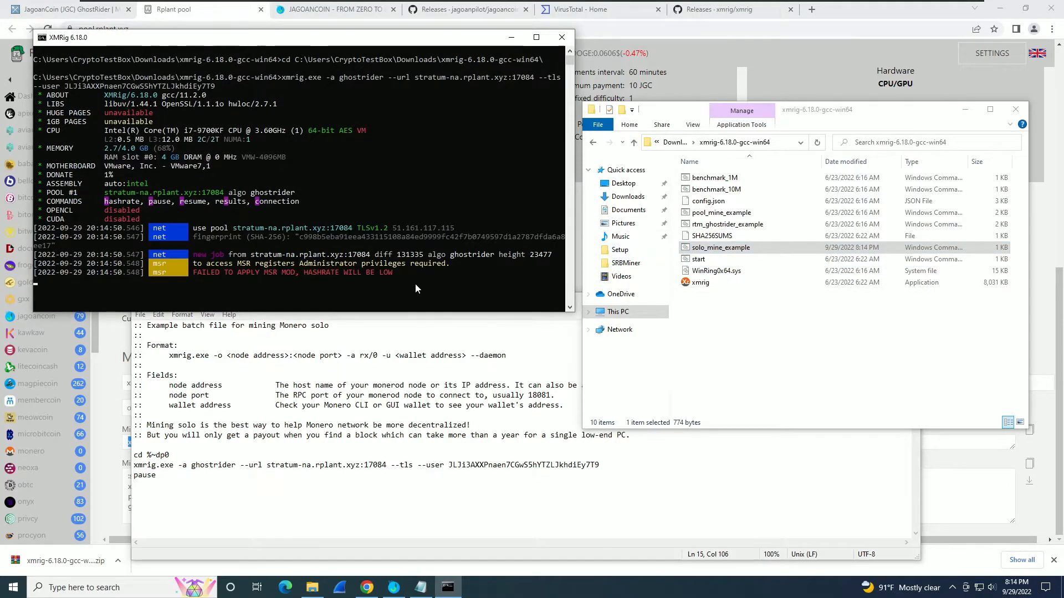
left_click(561, 38)
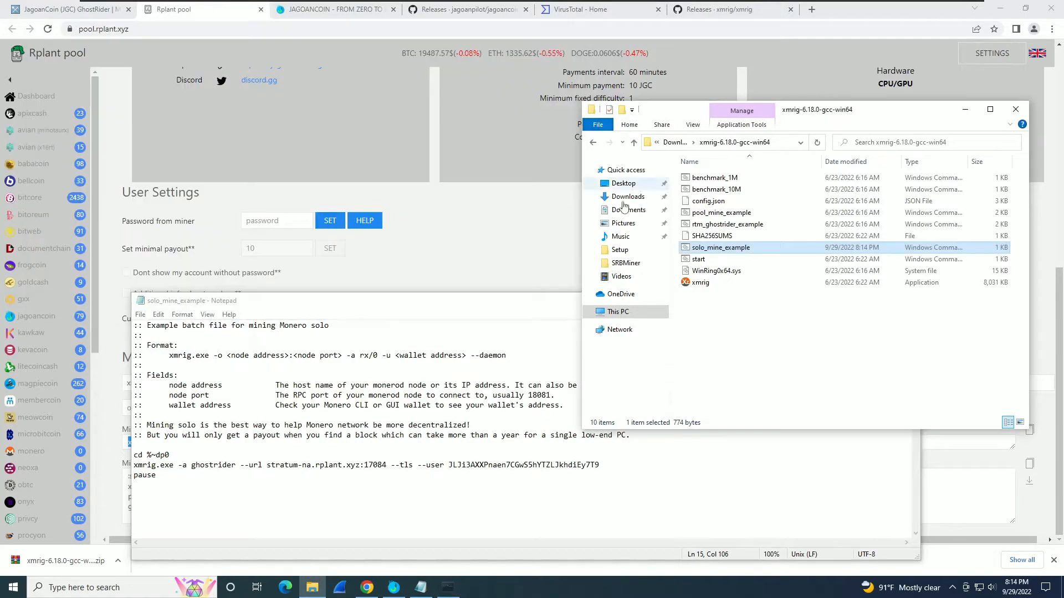
Run solo_mine_example as administrator, then relaunch it and close the console again.
right_click(696, 249)
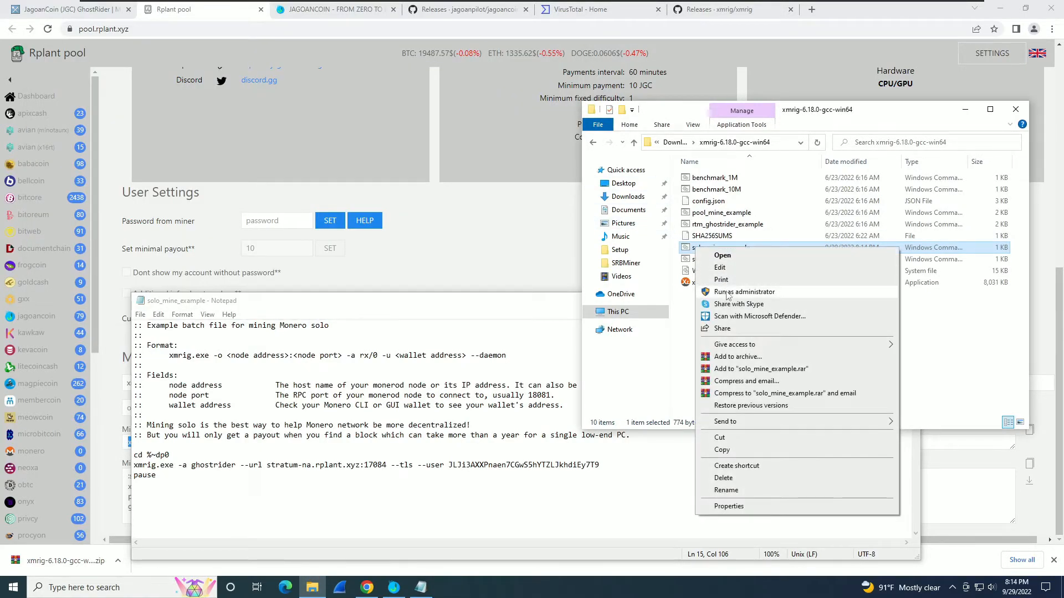
left_click(699, 292)
left_click(498, 359)
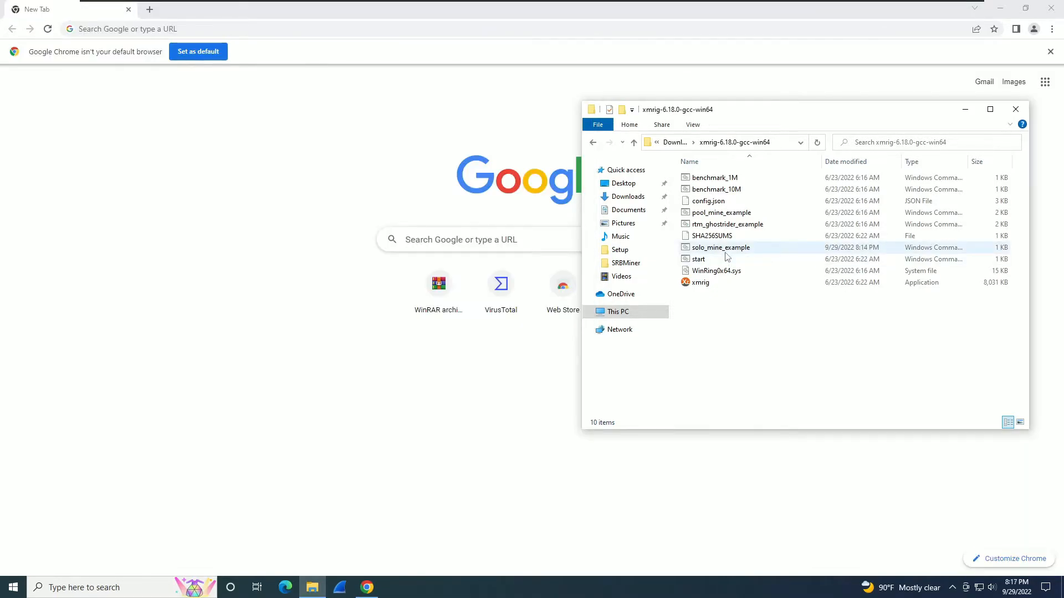
double_click(721, 248)
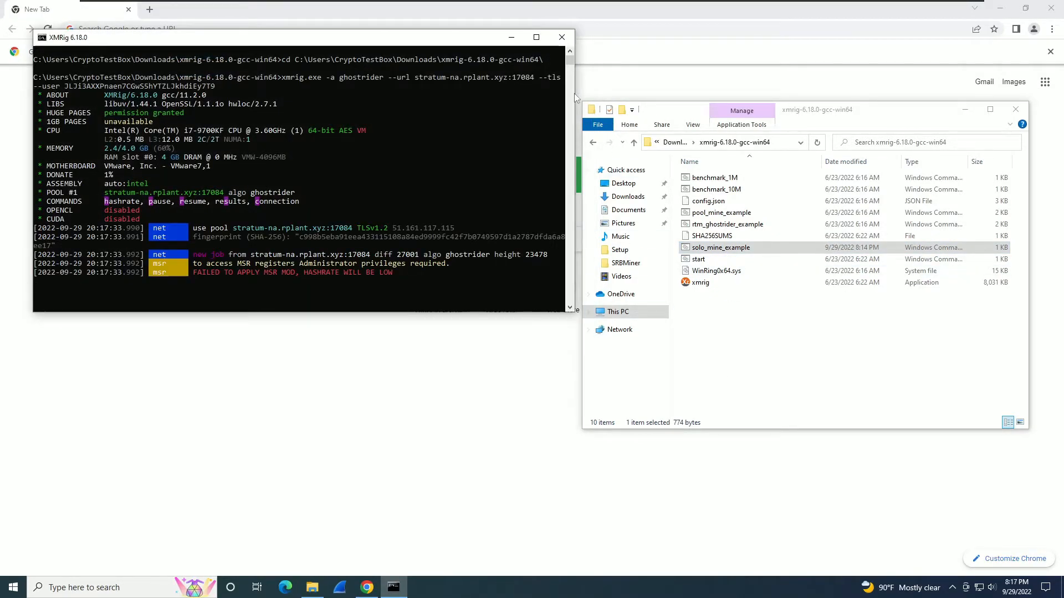
left_click(562, 38)
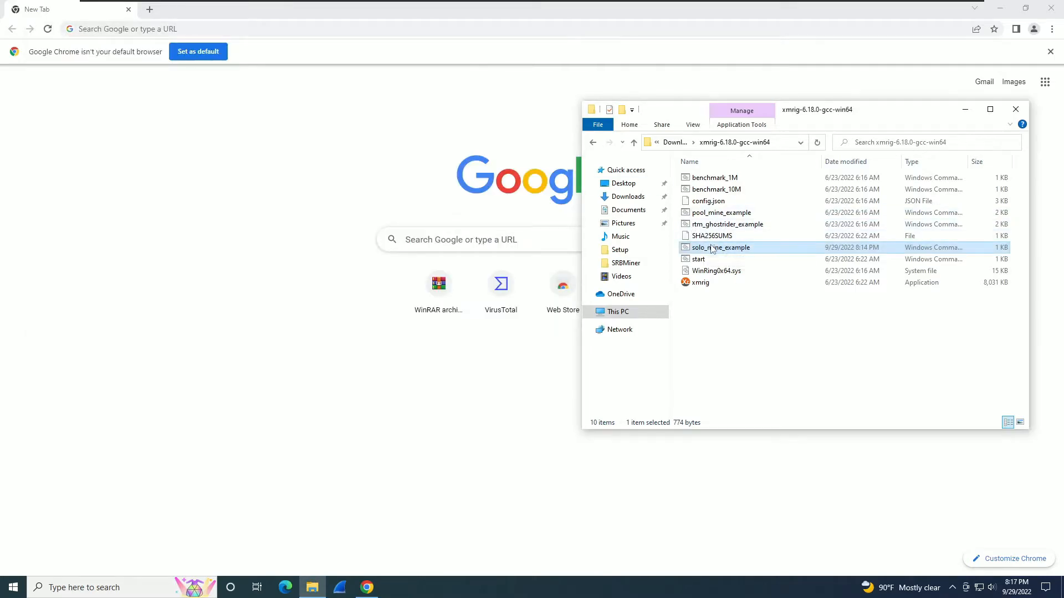
Launch solo_mine_example as administrator and approve the permission prompt.
right_click(713, 248)
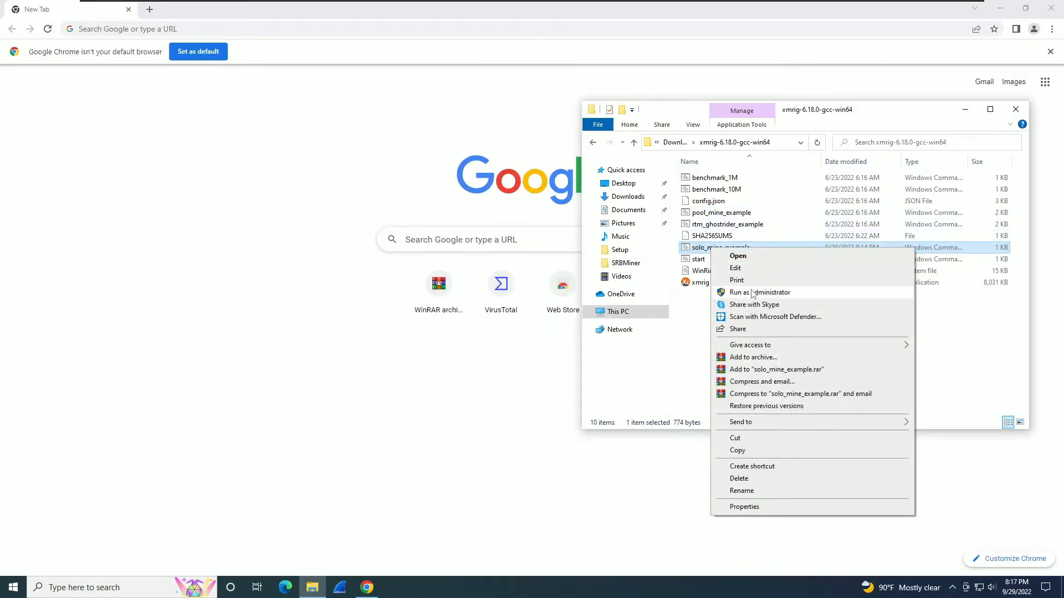
left_click(737, 292)
left_click(516, 366)
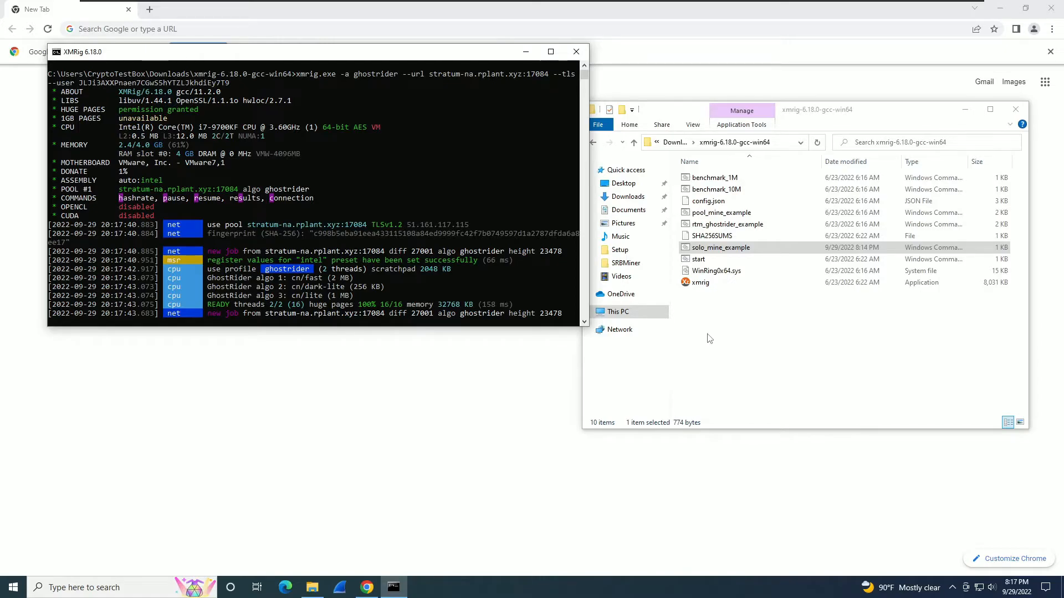
Check XMRig's connection, share results and hashrate (about 119.3 H/s), pausing and resuming mining.
key("c")
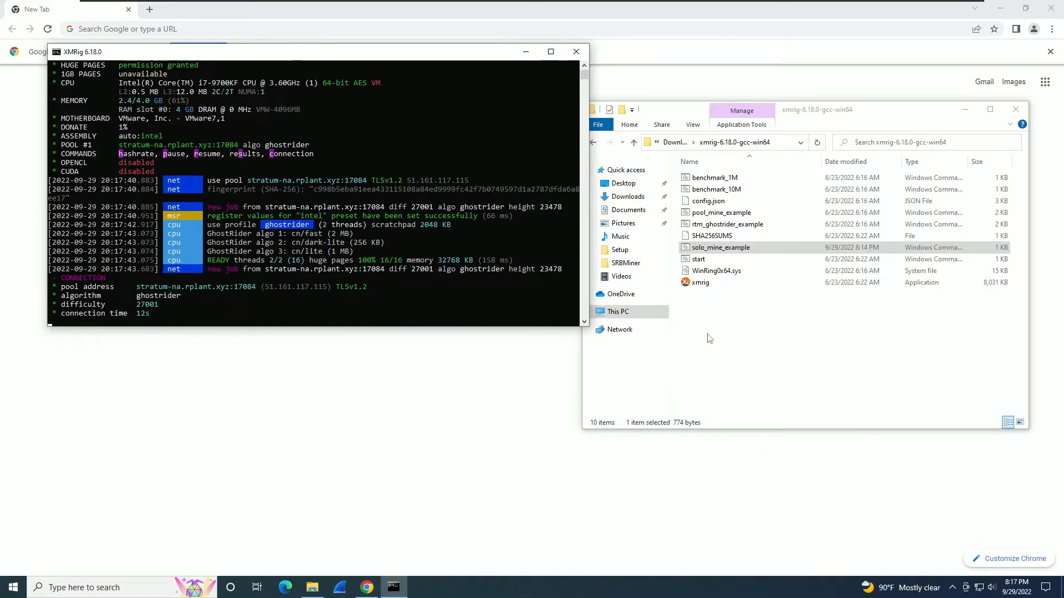
key("r")
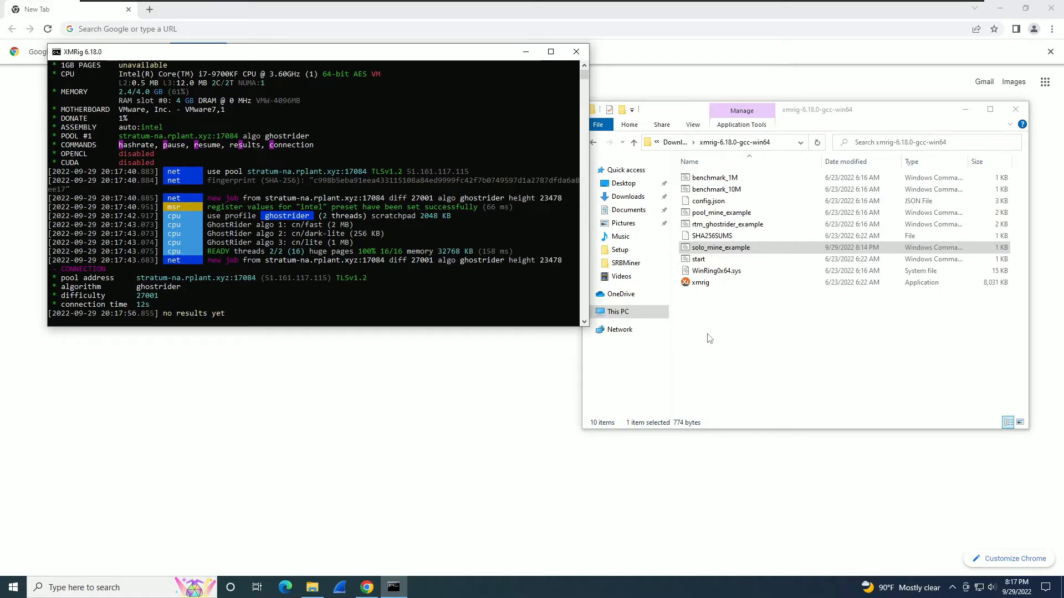
key("p")
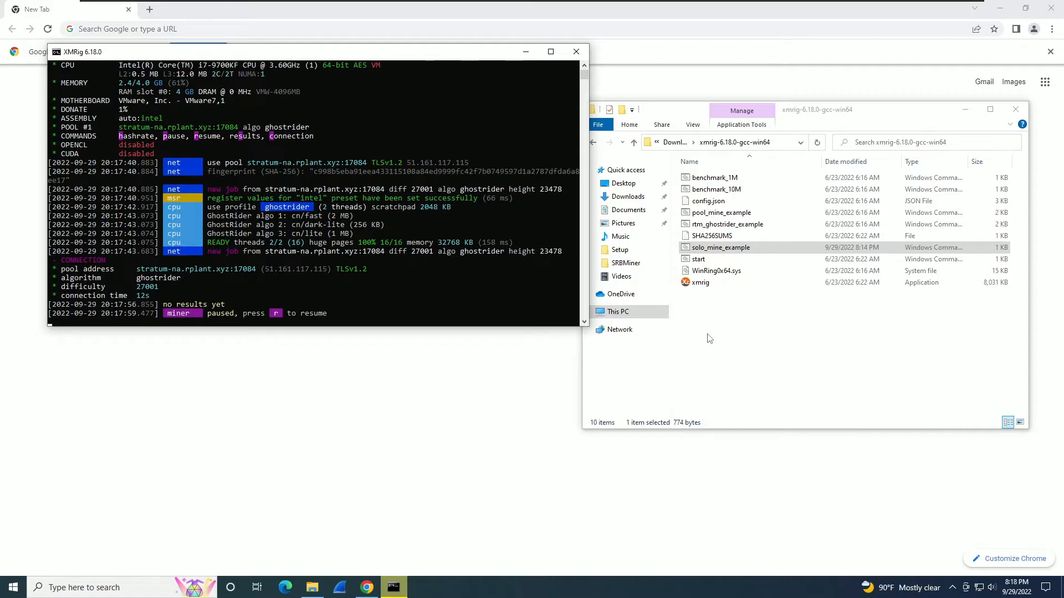
key("r")
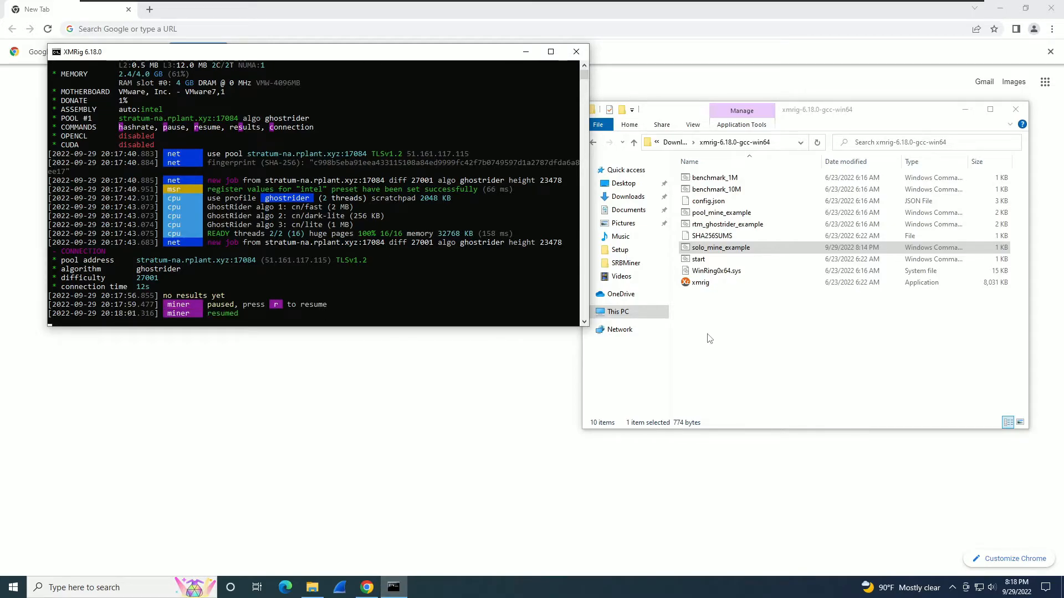
key("h")
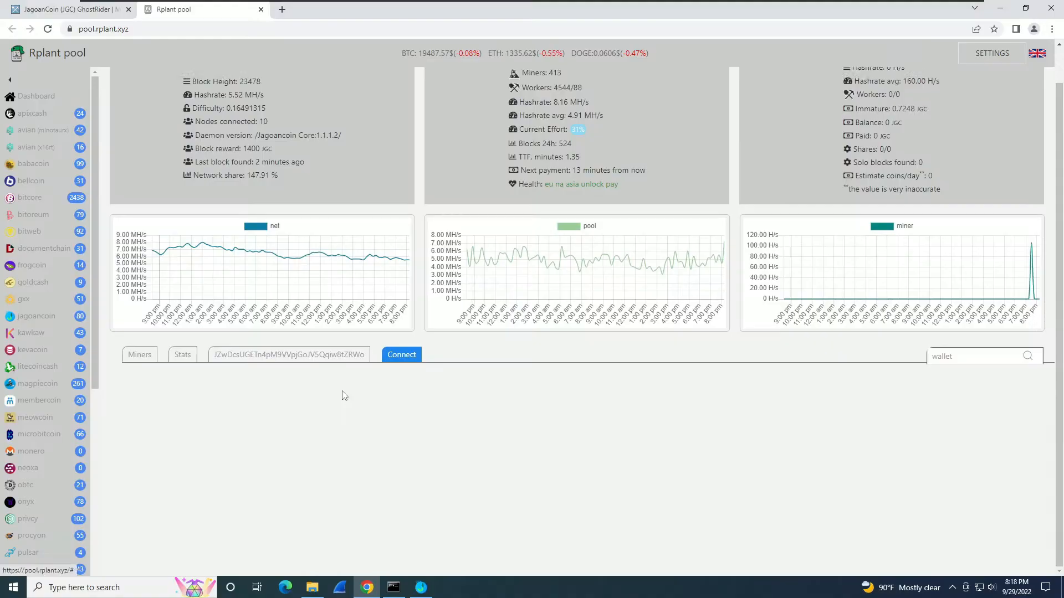
Show the pool's worker list for the wallet, which lists 0 workers.
scroll(351, 387, "down", 6)
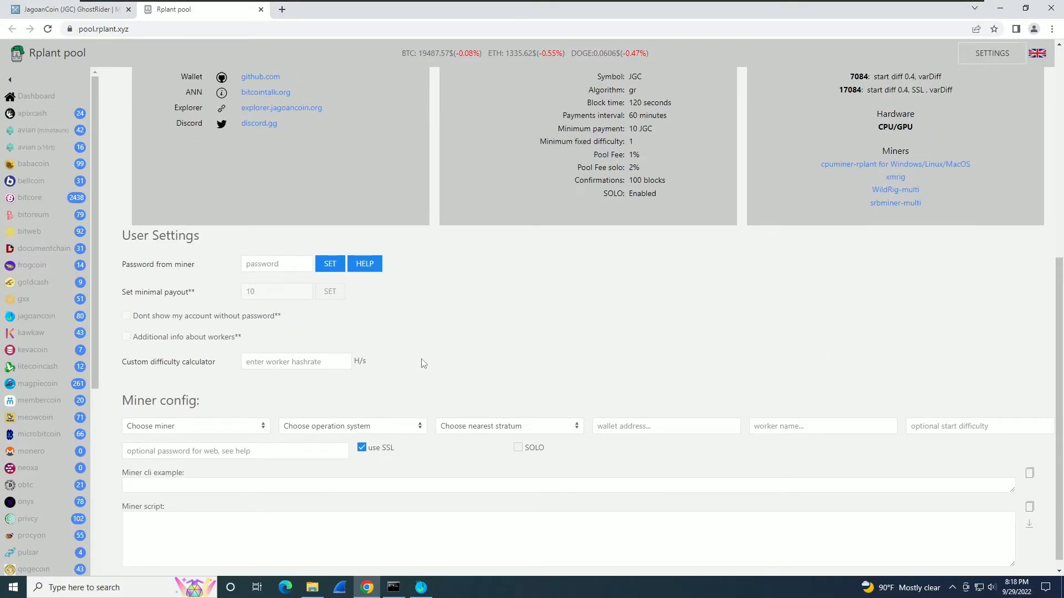
scroll(425, 363, "up", 6)
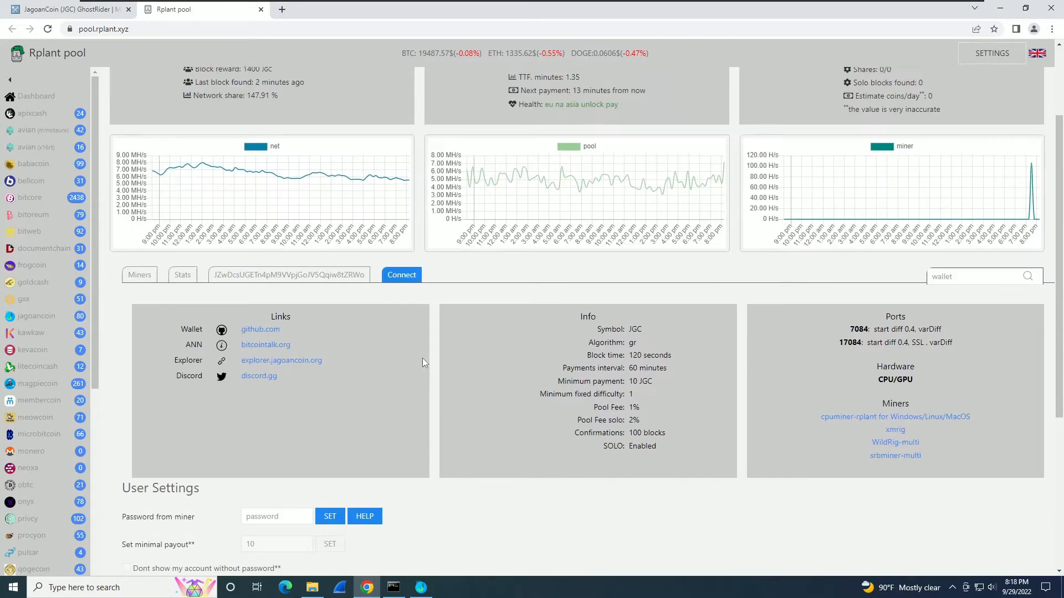
left_click(294, 355)
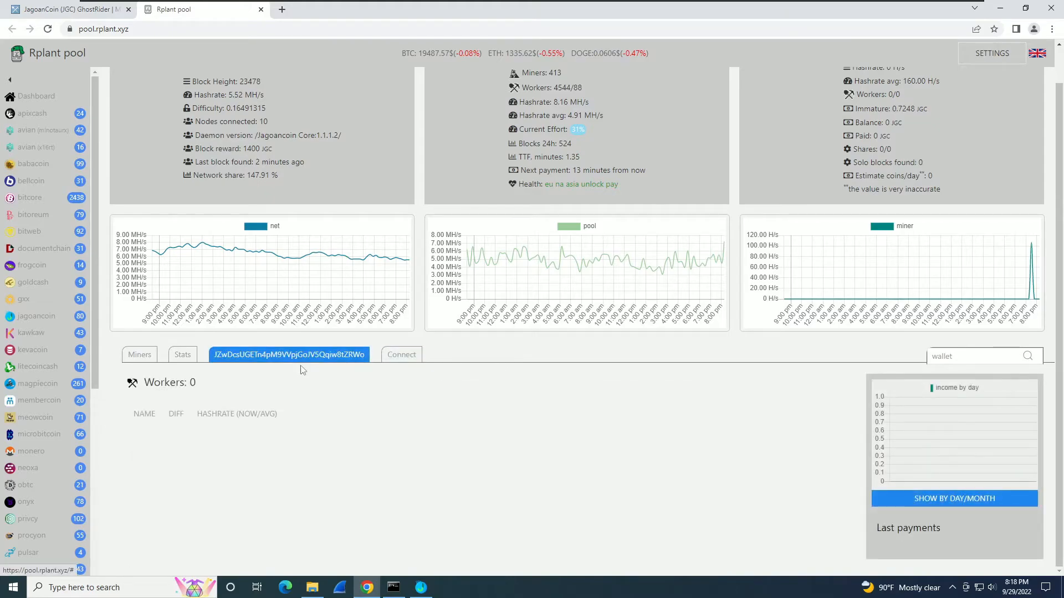
Switch the pool site to the dark theme and bring up the Jagoancoin Core wallet.
scroll(355, 386, "up", 1)
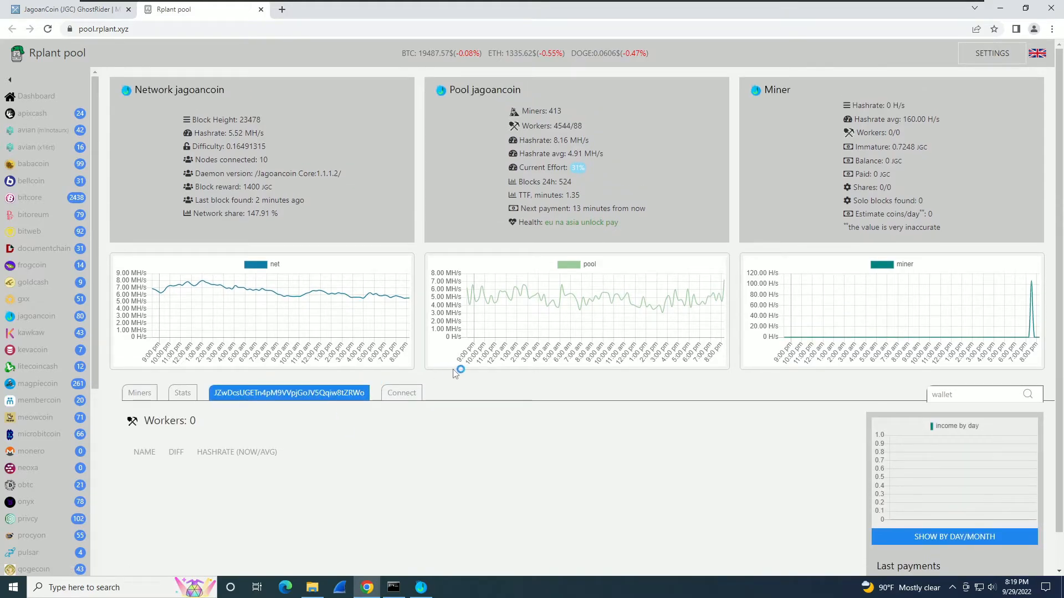
left_click(1003, 53)
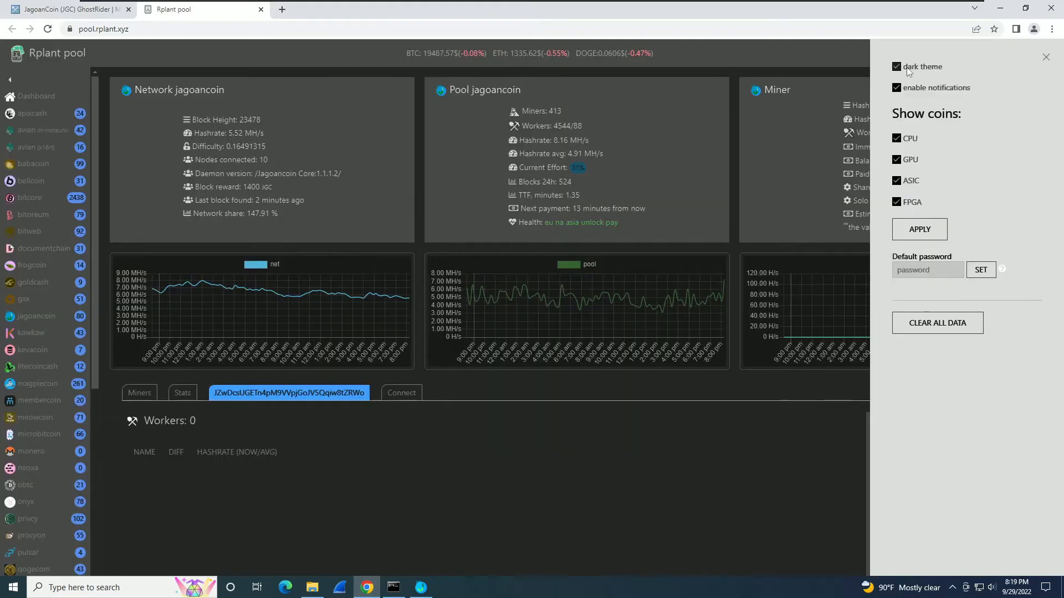
left_click(907, 68)
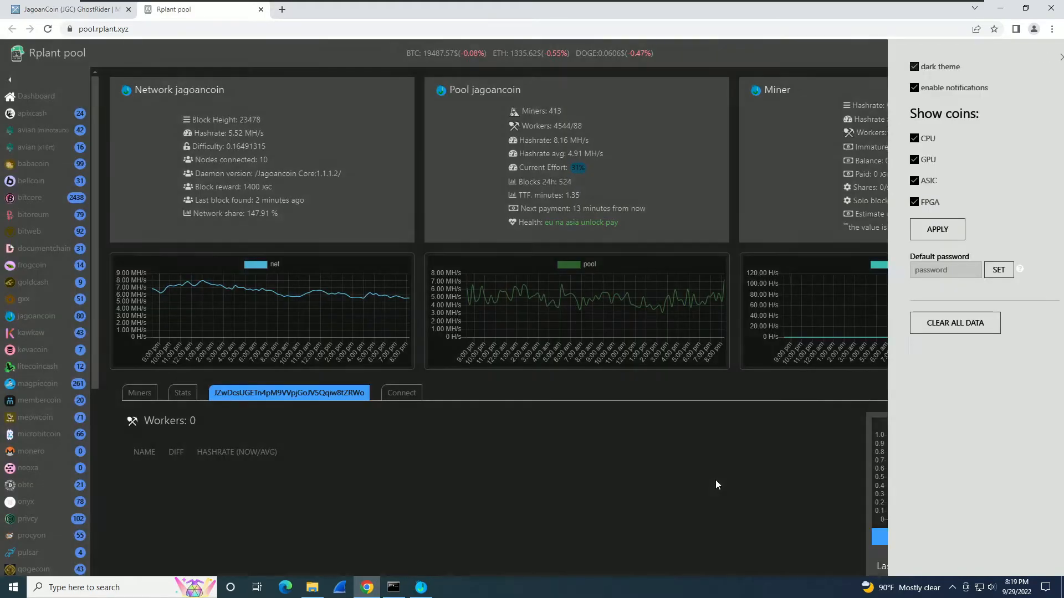
left_click(716, 482)
left_click(429, 581)
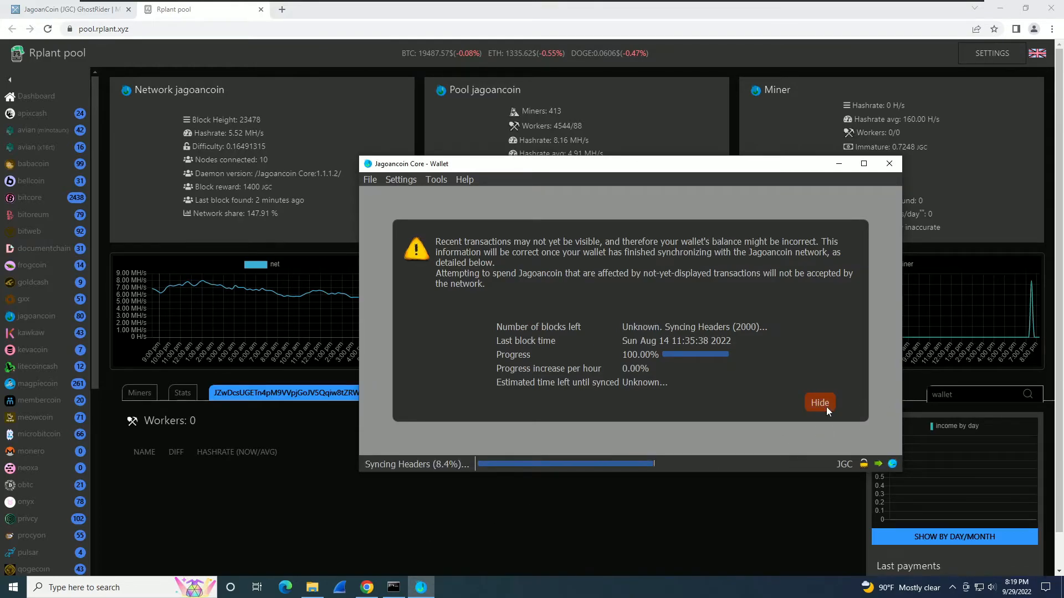
In the Receive view, create a new payment request with a fresh receiving address.
left_click(820, 403)
left_click(589, 204)
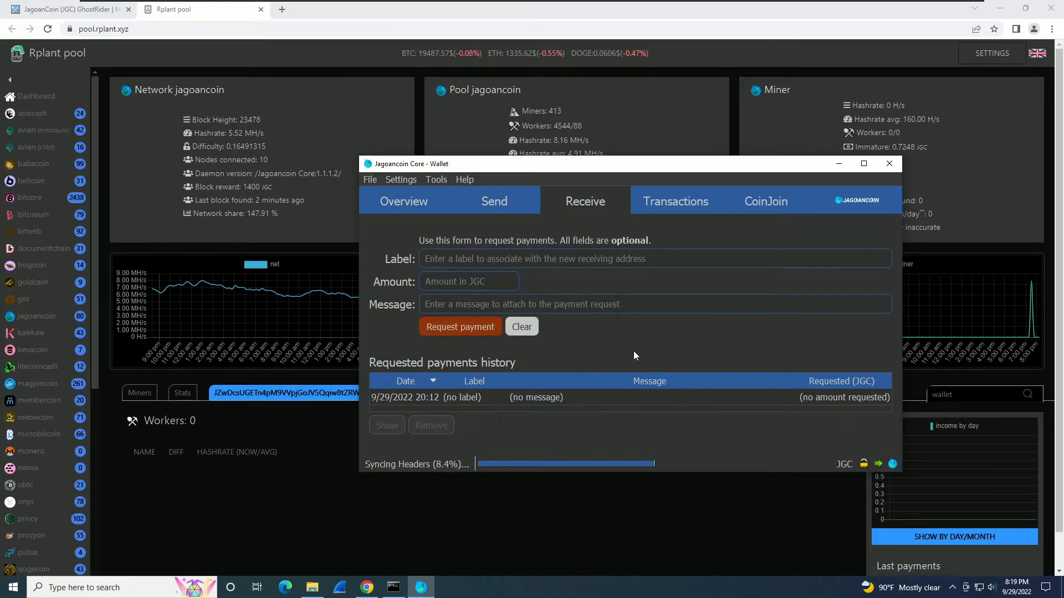
key("Return")
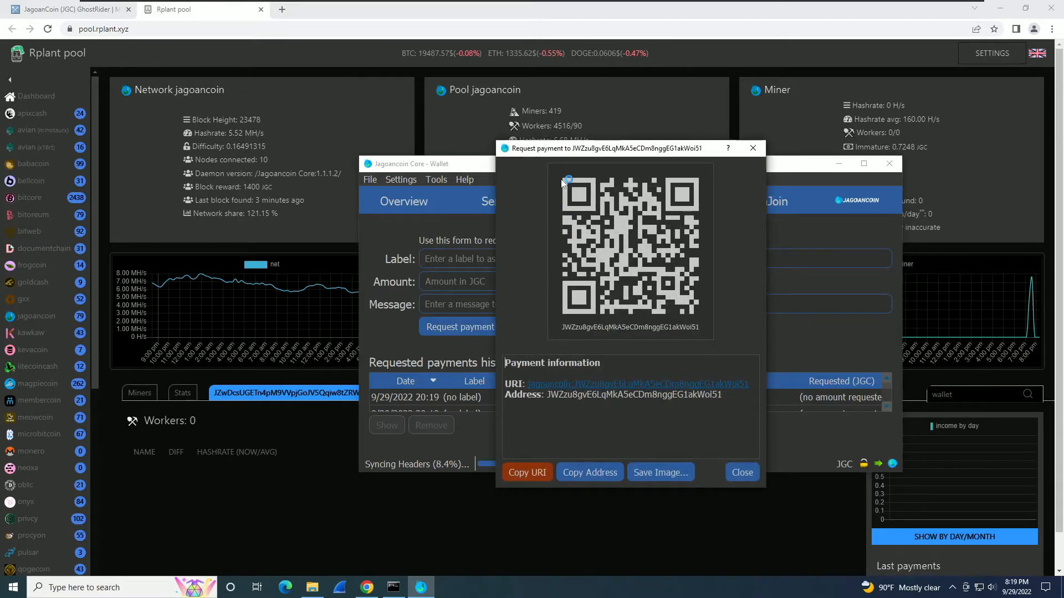
left_click_drag(725, 149, 888, 164)
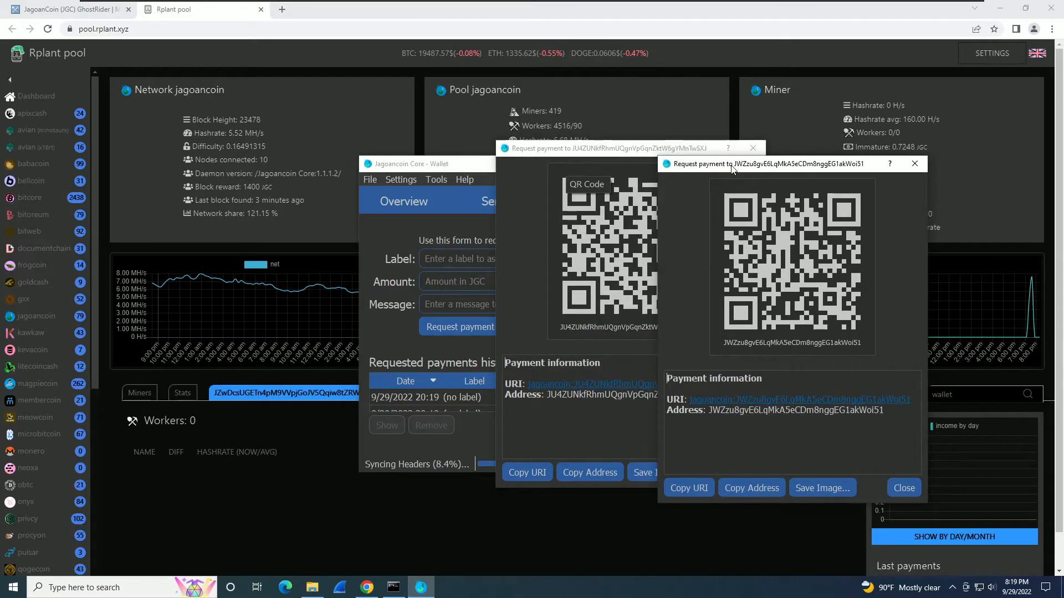
left_click(913, 162)
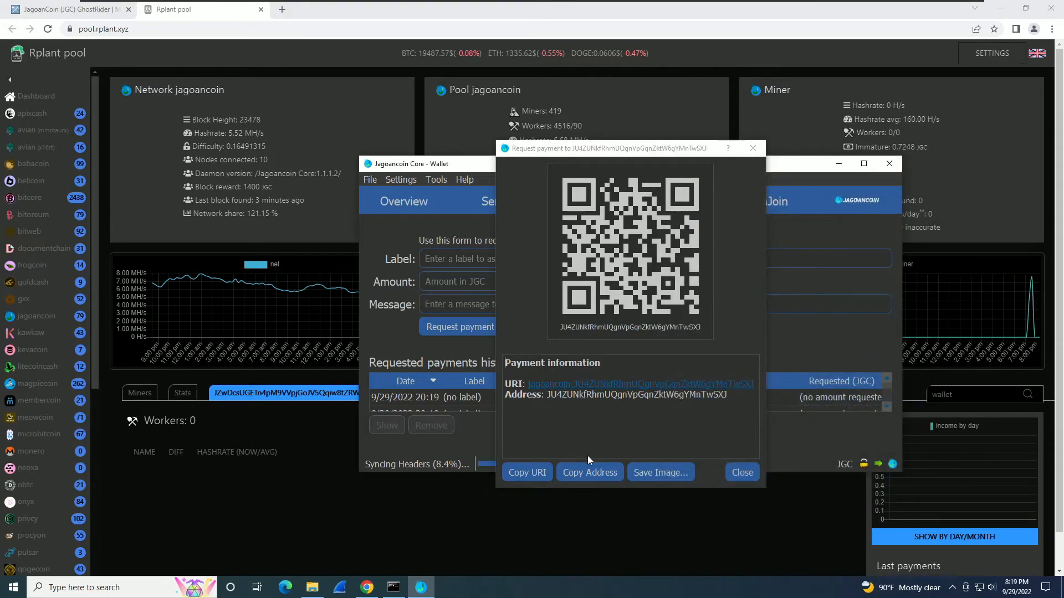
left_click(474, 481)
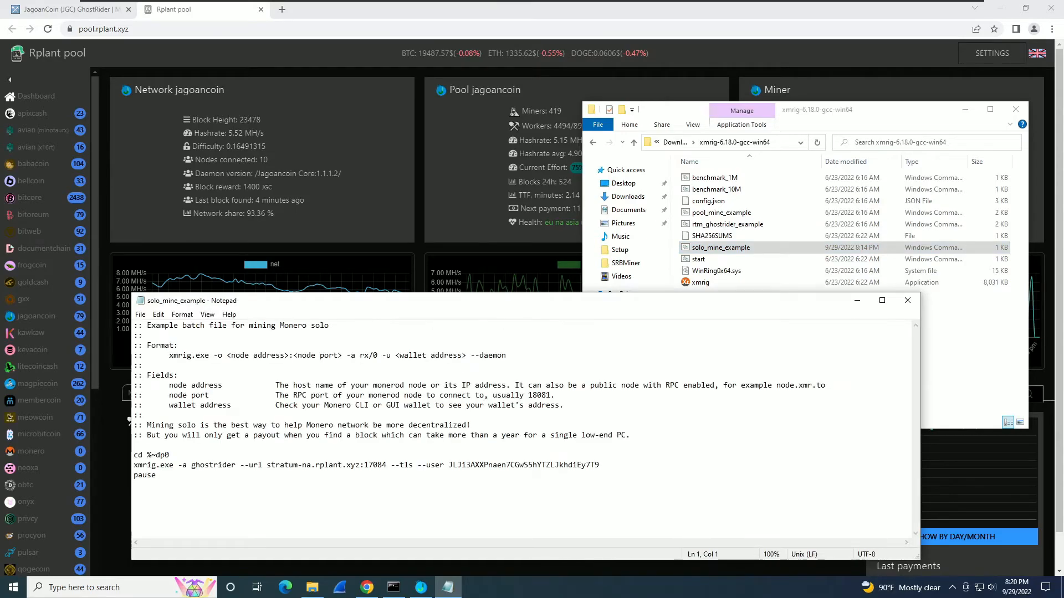
Copy the wallet address from solo_mine_example and look it up in the pool's wallet search.
double_click(523, 465)
right_click(527, 468)
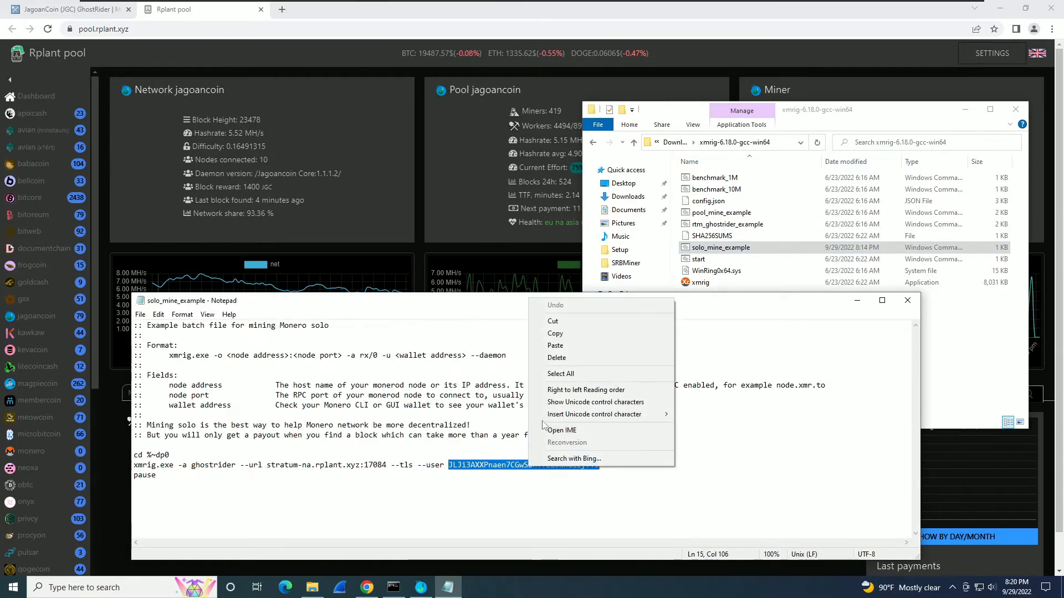
left_click(554, 334)
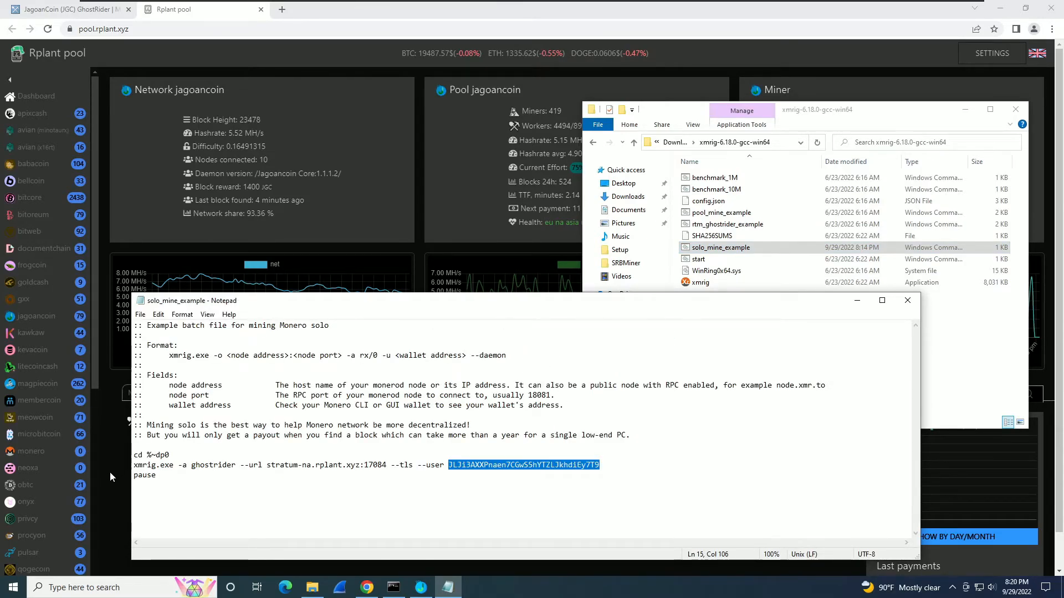
left_click(110, 471)
left_click(937, 395)
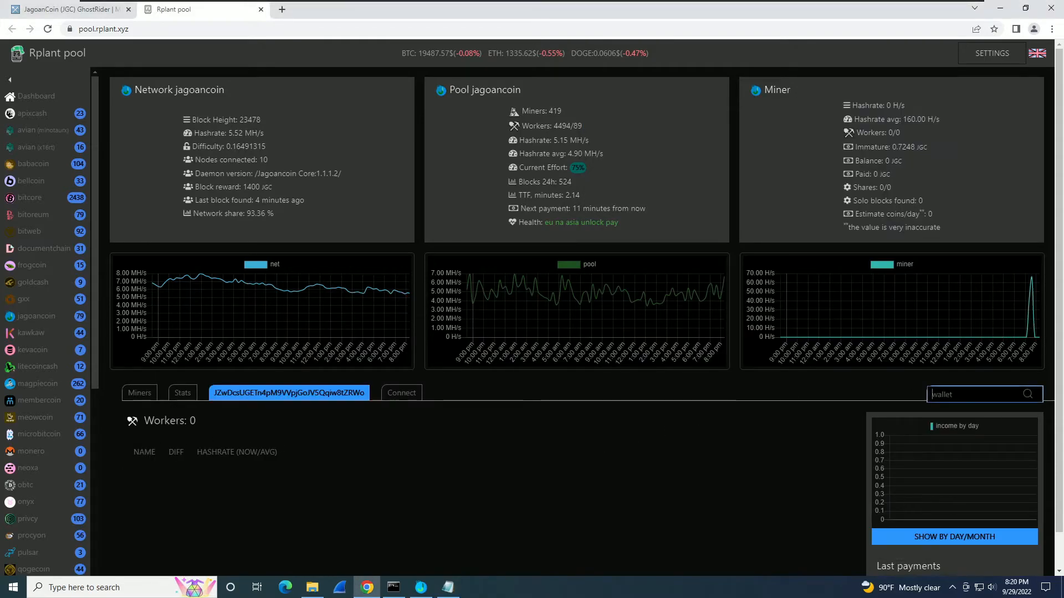
key("ctrl+v")
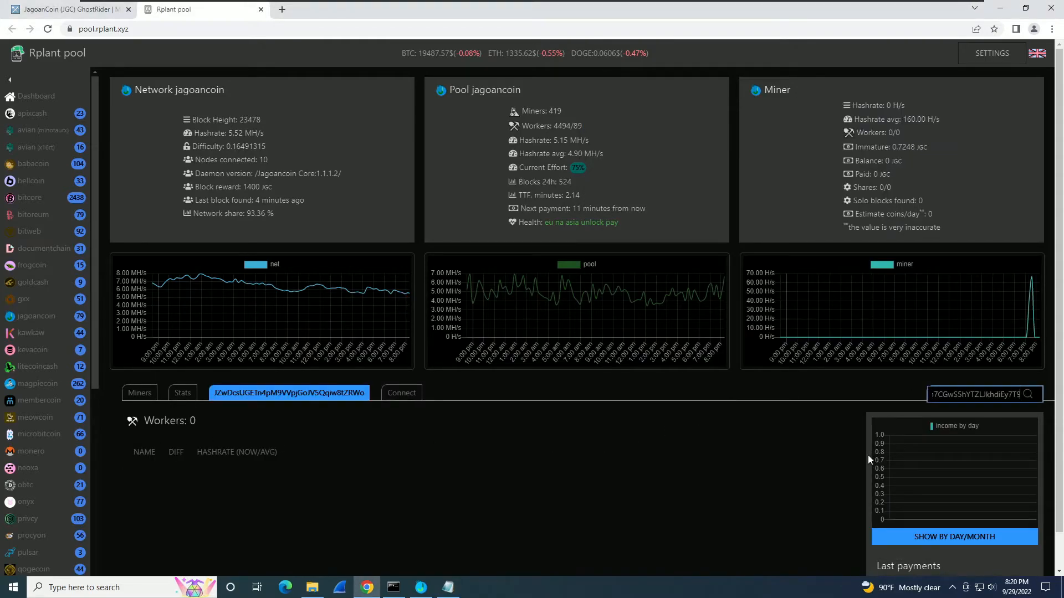
left_click(1028, 394)
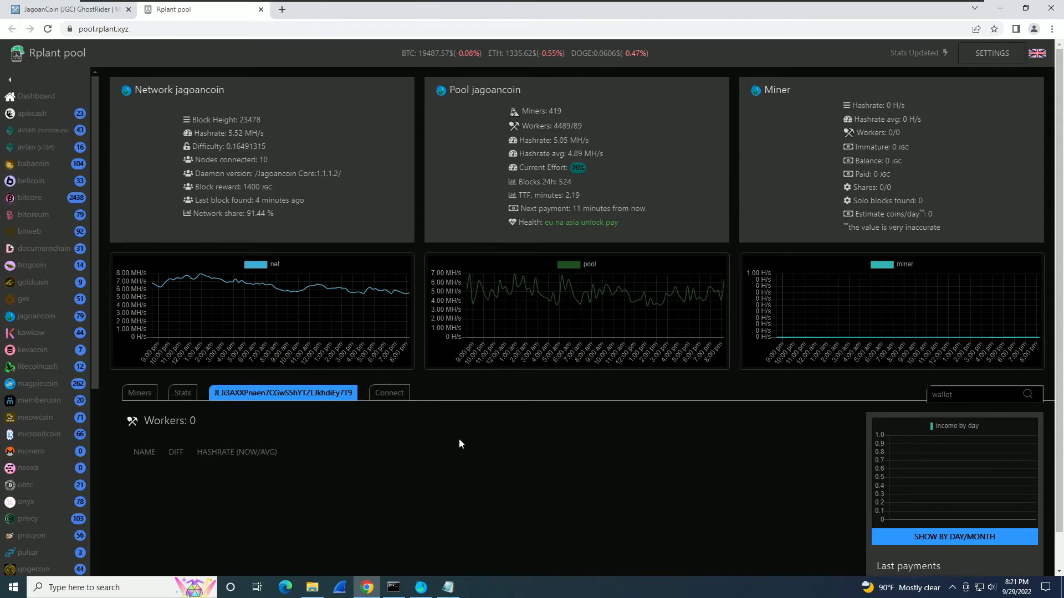
Bring the XMRig console forward and move it to the lower right while it mines.
left_click(394, 587)
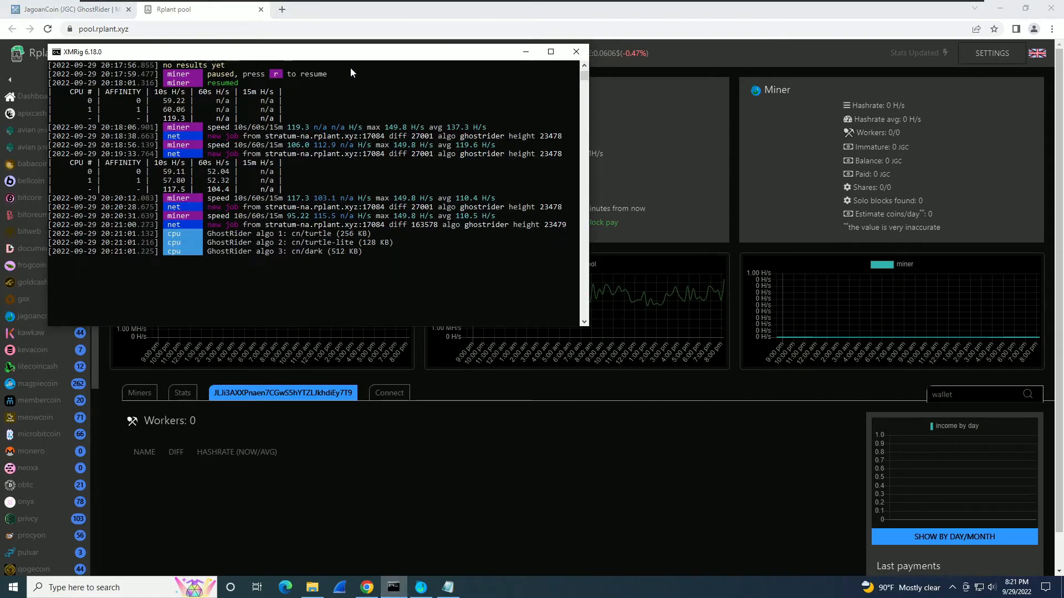
left_click_drag(350, 60, 785, 286)
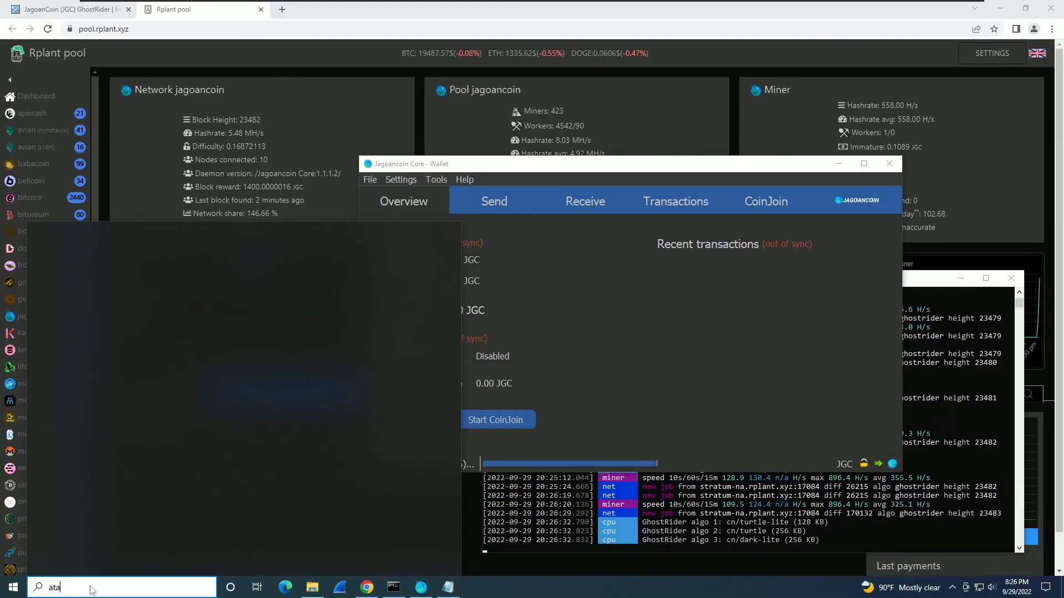
Open the %appdata% Roaming folder and arrange it beside the wallet window.
type("%")
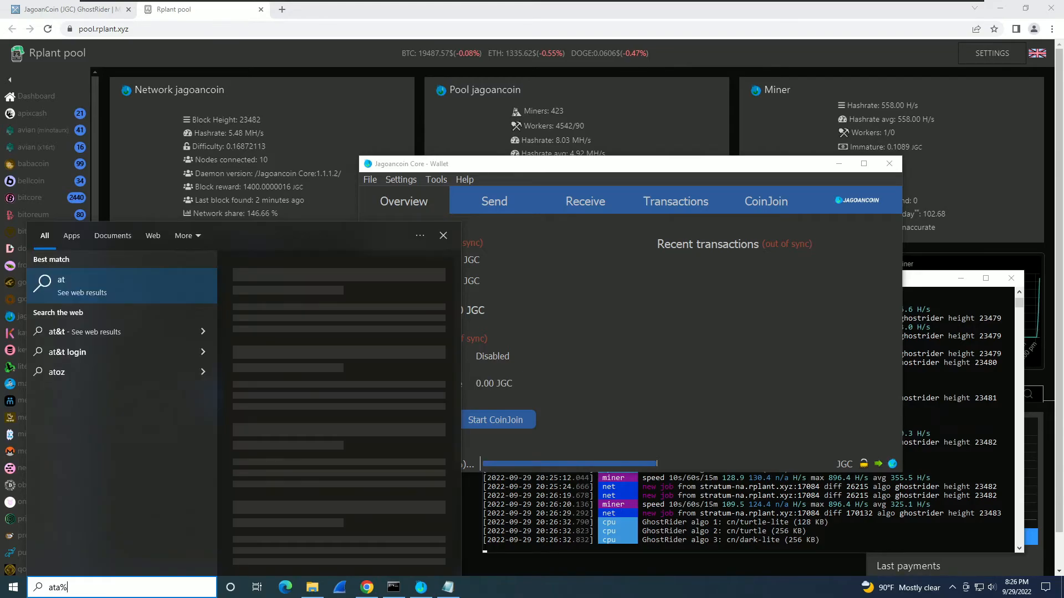
key("BackSpace")
key("BackSpace")
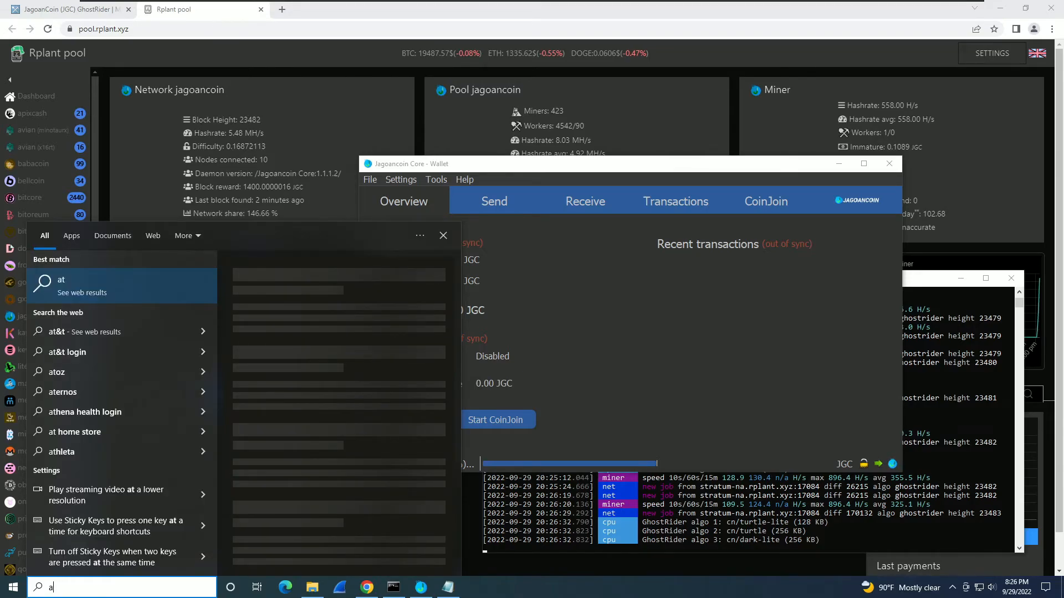
key("BackSpace")
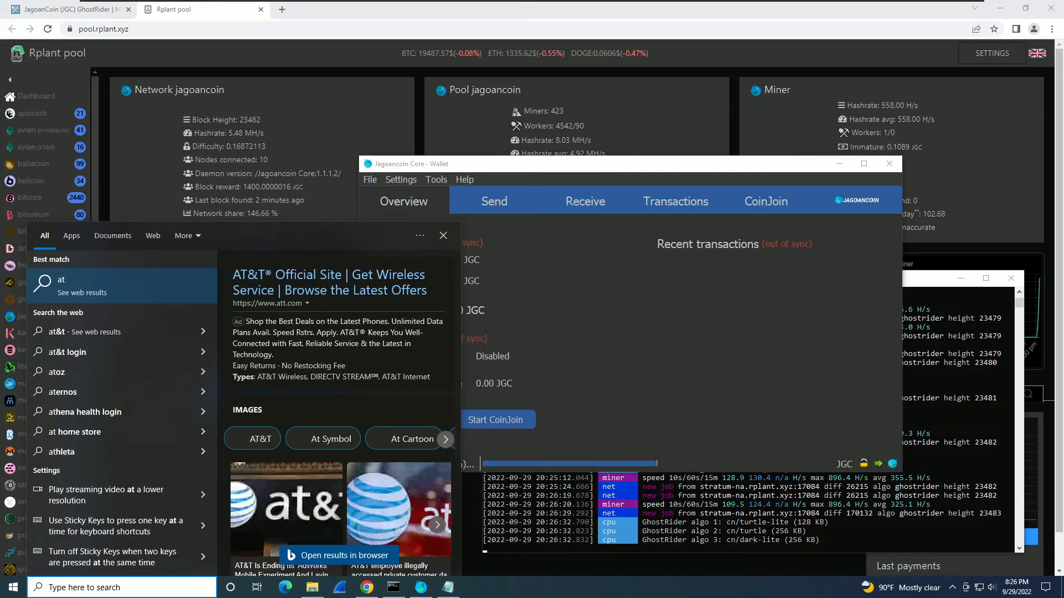
type("%appdata%")
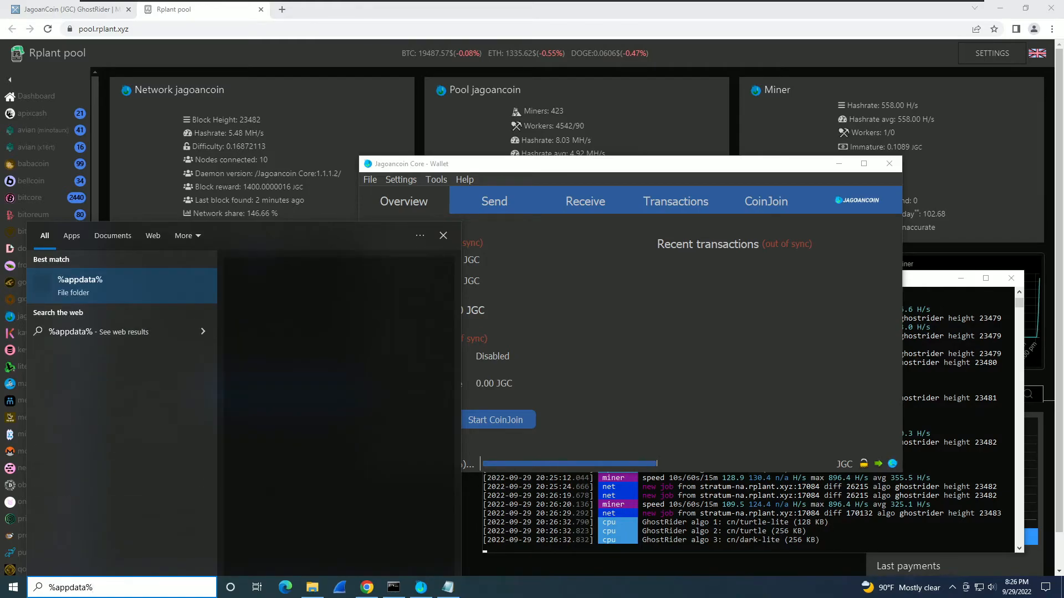
left_click(74, 291)
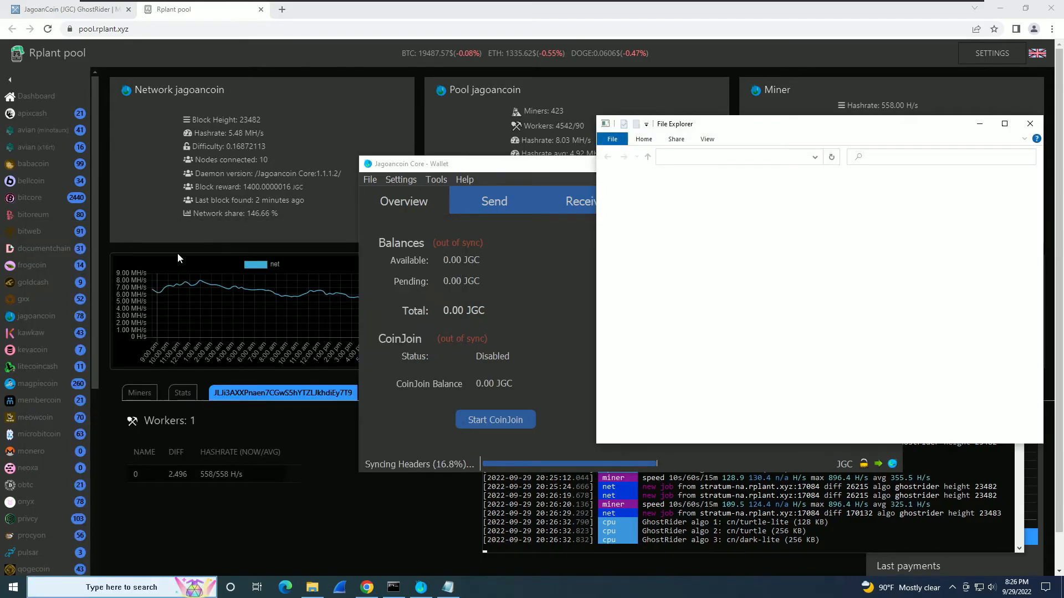
left_click_drag(687, 126, 206, 132)
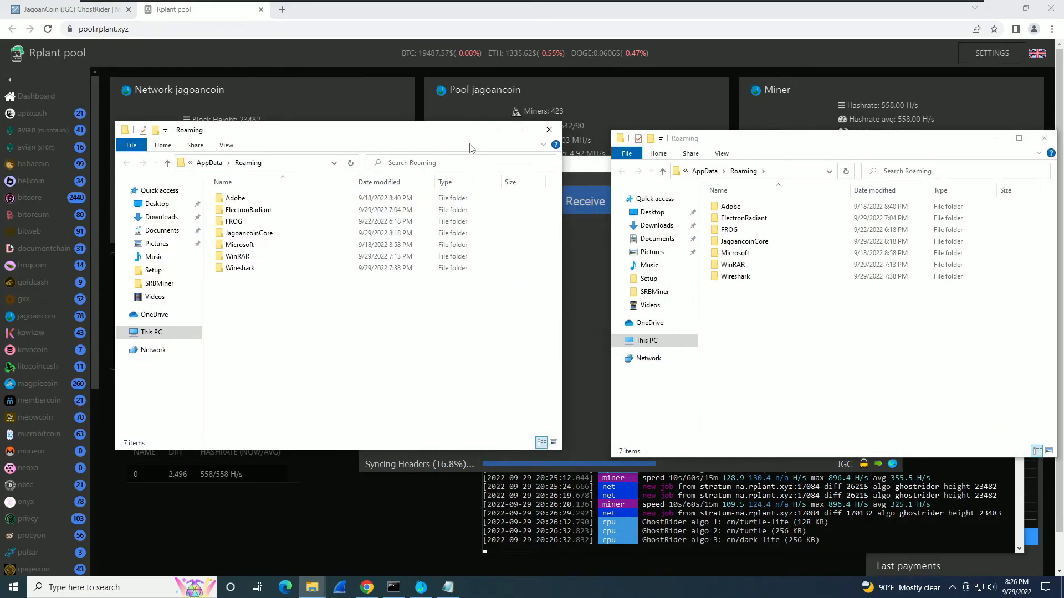
left_click(549, 129)
left_click_drag(723, 140, 137, 124)
left_click_drag(518, 172, 644, 171)
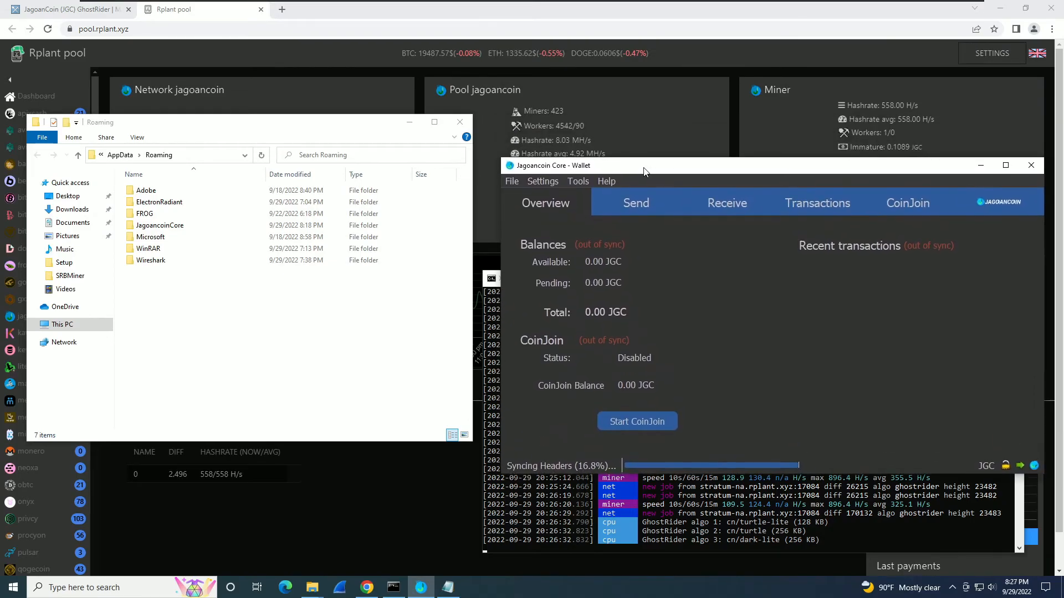
Find wallet.dat in JagoancoinCore's wallets subfolder, then go back to JagoancoinCore.
left_click(711, 527)
left_click_drag(649, 277, 672, 305)
left_click(341, 323)
double_click(153, 227)
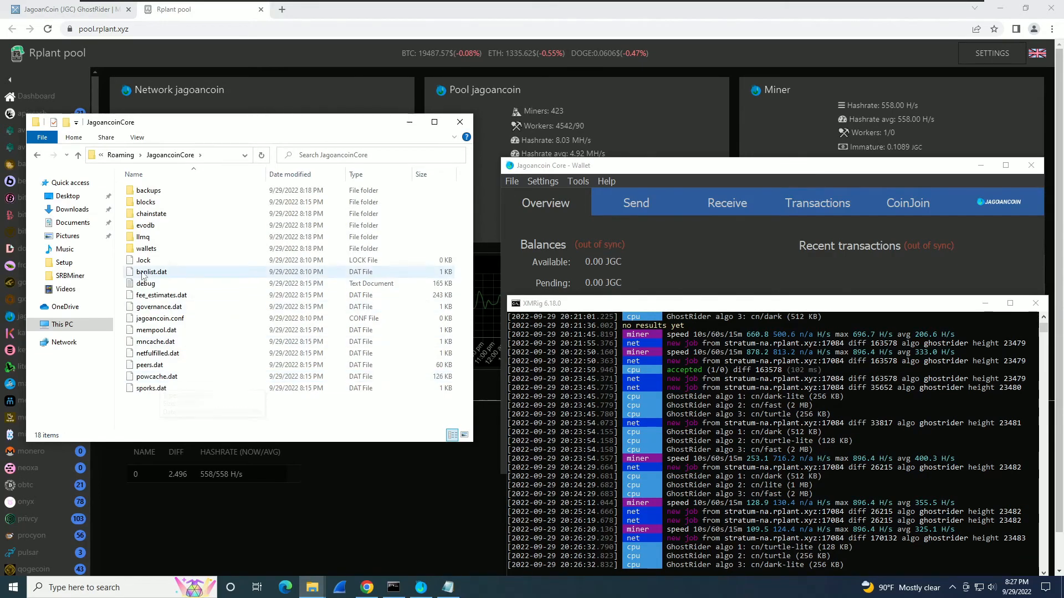
double_click(145, 249)
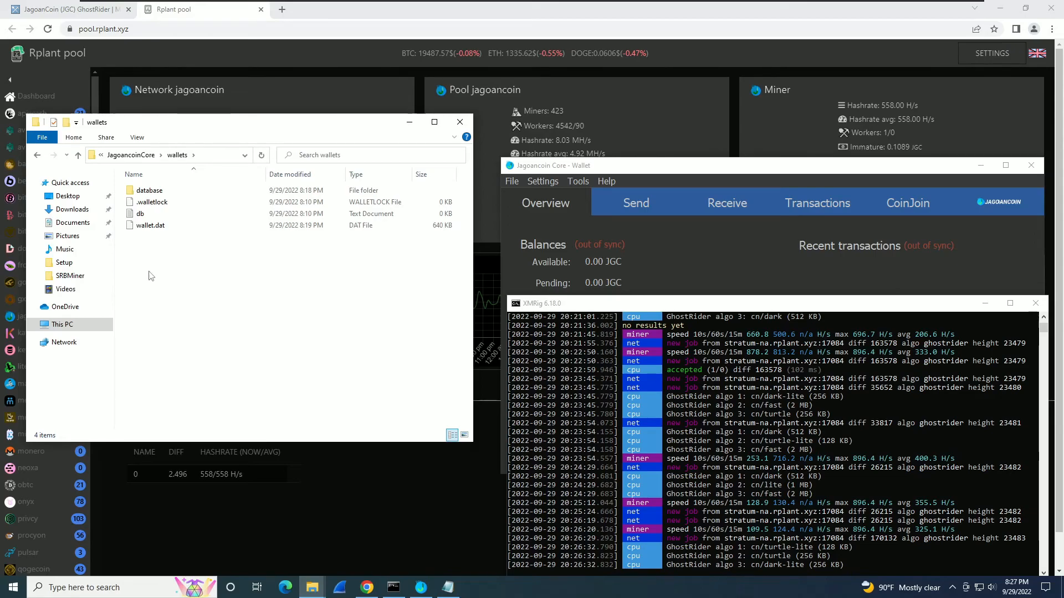
left_click(37, 155)
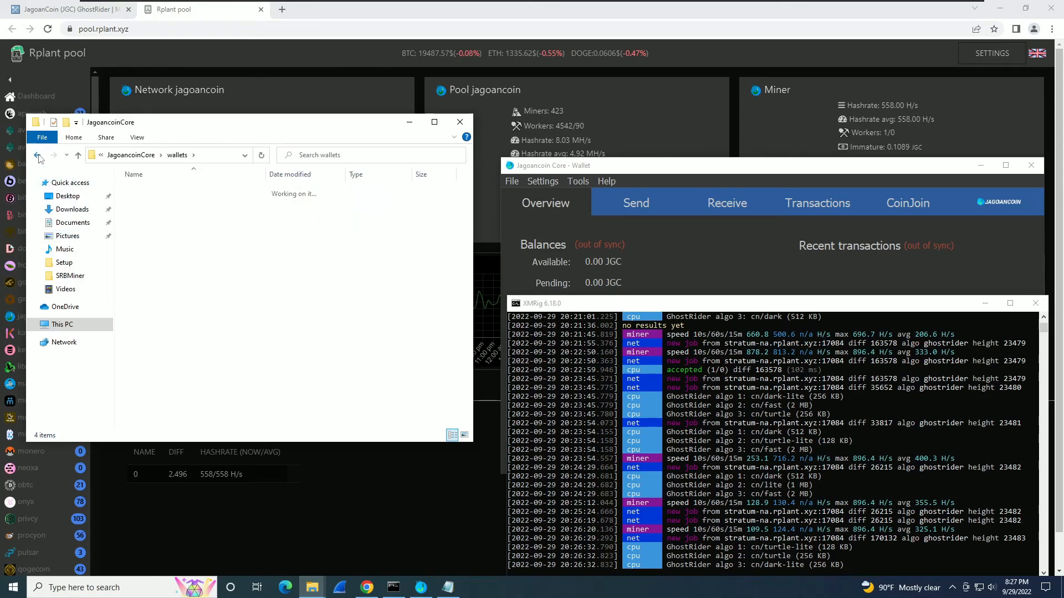